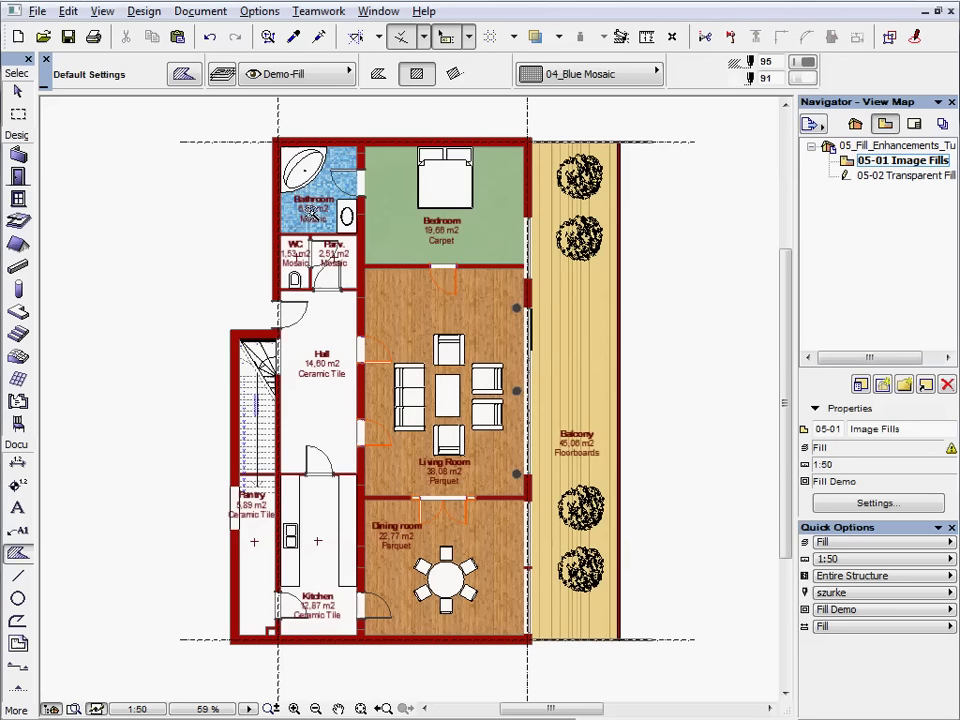
# Confirm the 01_Floorboards image fill type with Angle kept at 0°.
pyautogui.scroll(5, 297, 270)
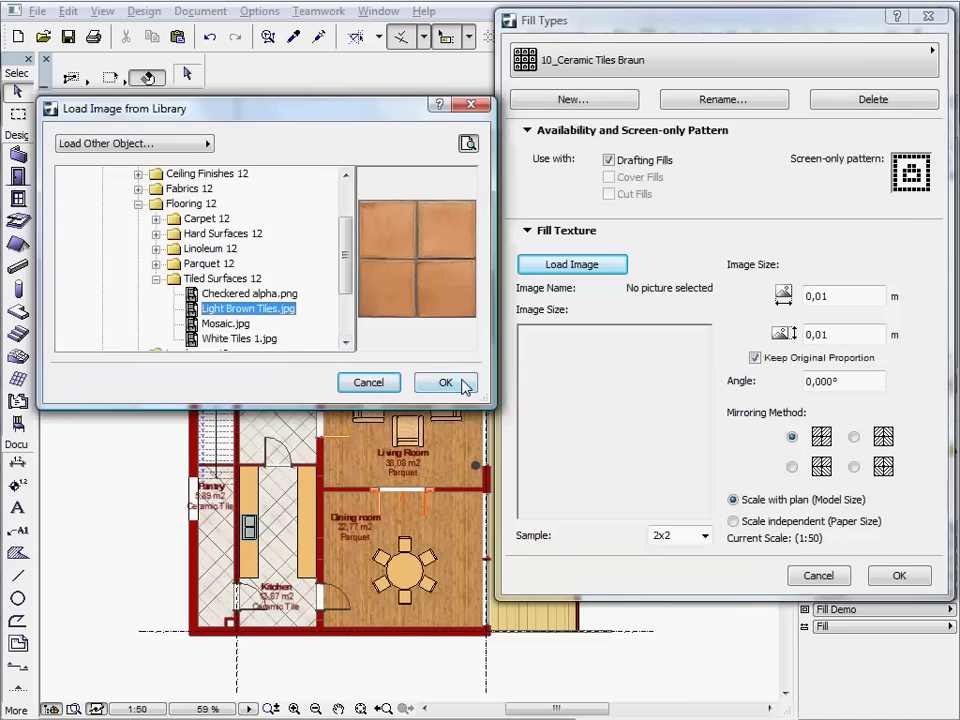
pyautogui.click(438, 382)
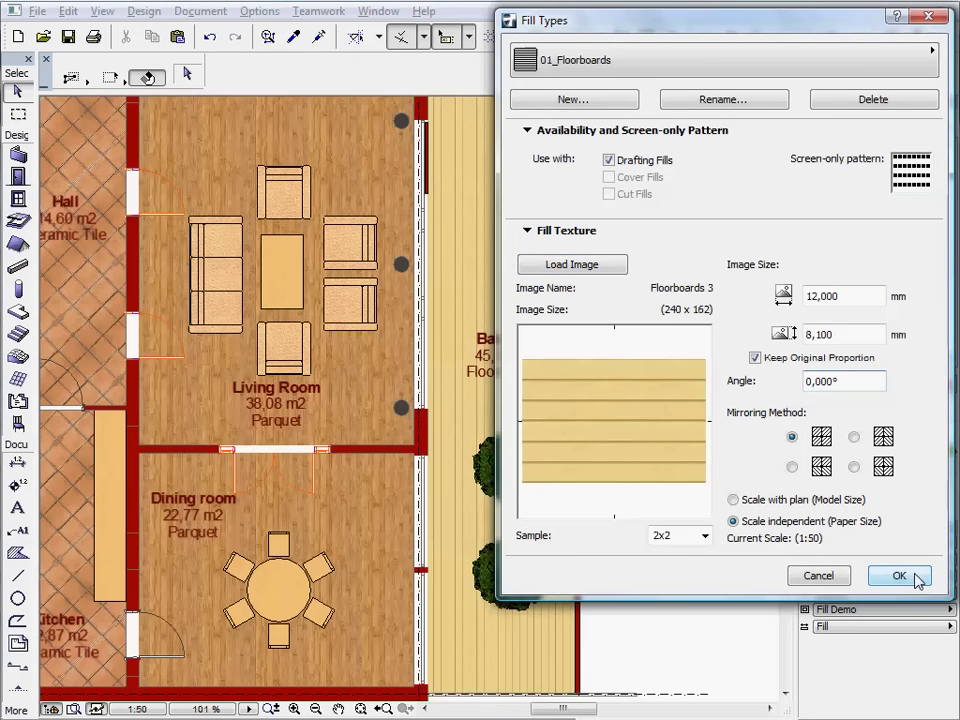
pyautogui.click(914, 578)
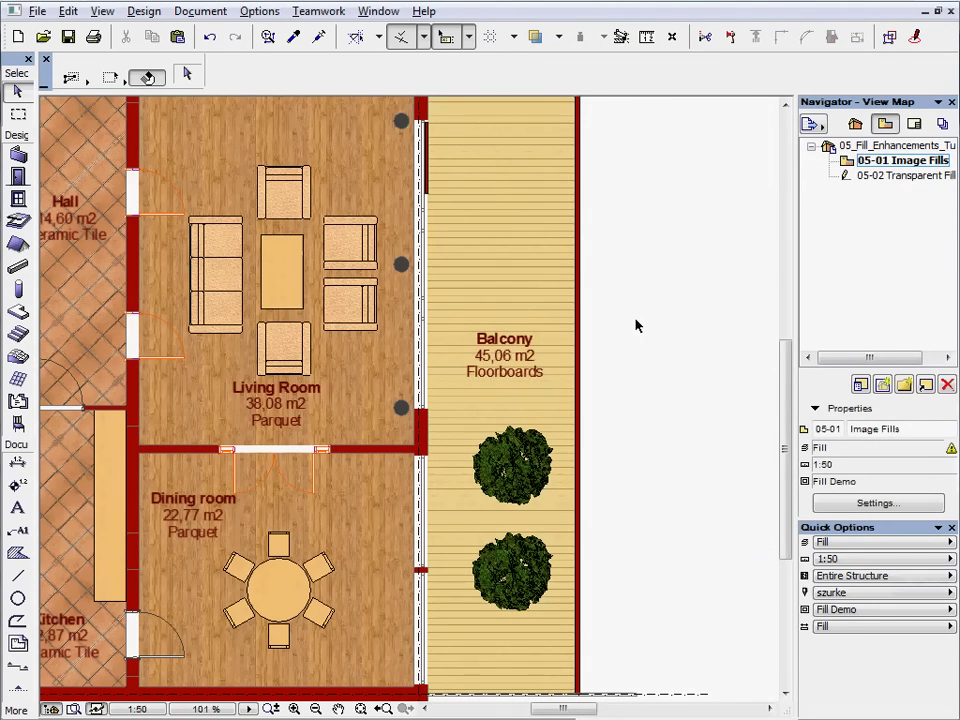
# Reopen the 05-01 Image Fills view and keep 01_Floorboards as the Fill tool default.
pyautogui.doubleClick(877, 163)
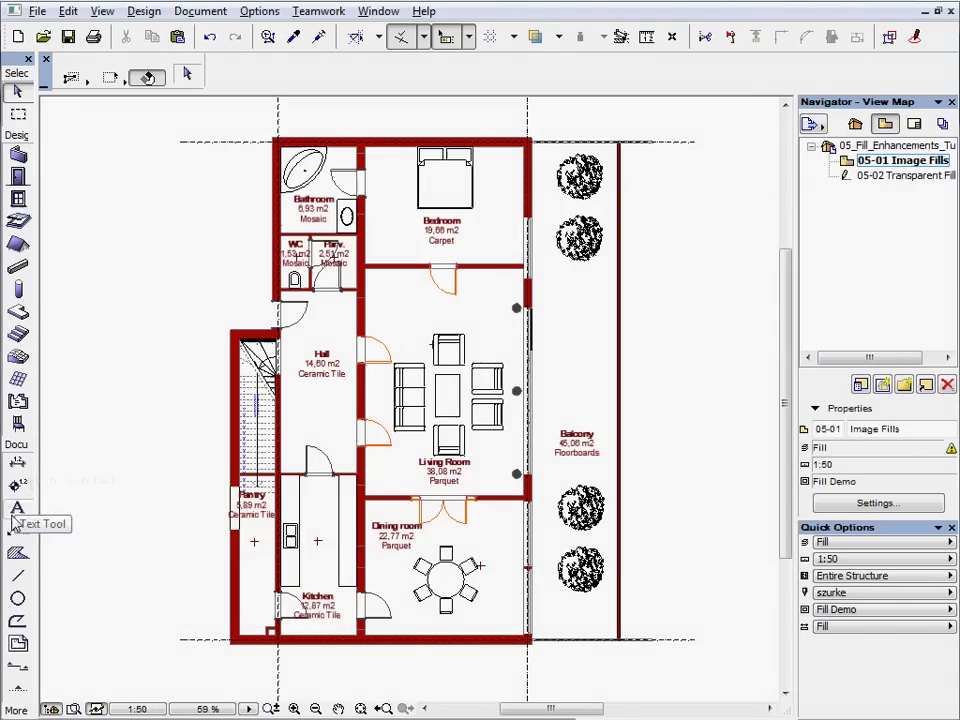
pyautogui.click(18, 554)
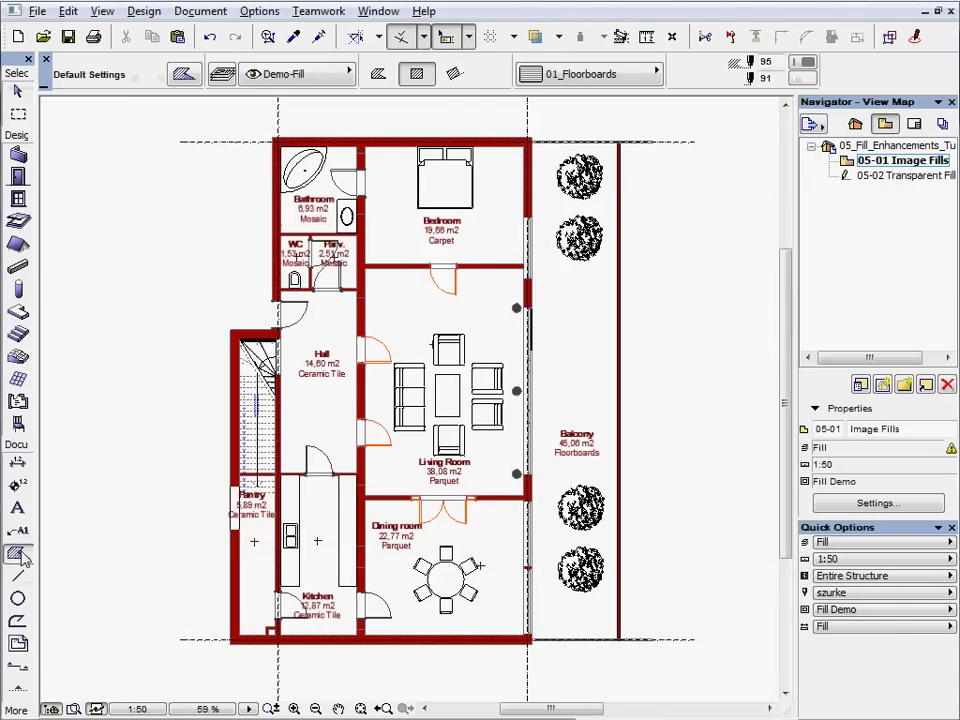
pyautogui.doubleClick(20, 556)
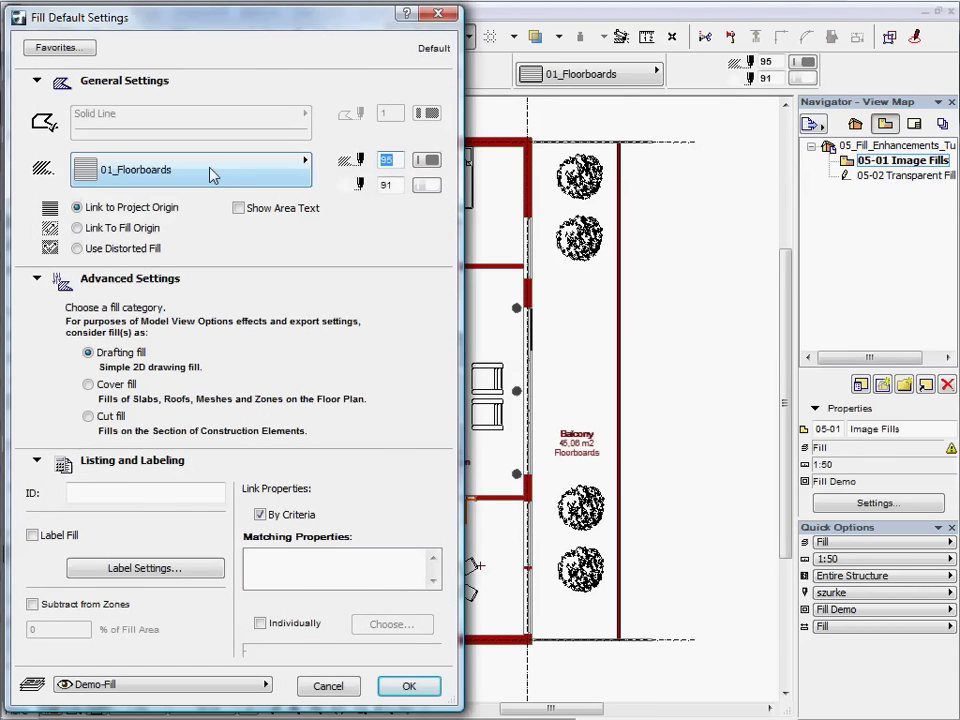
pyautogui.click(212, 172)
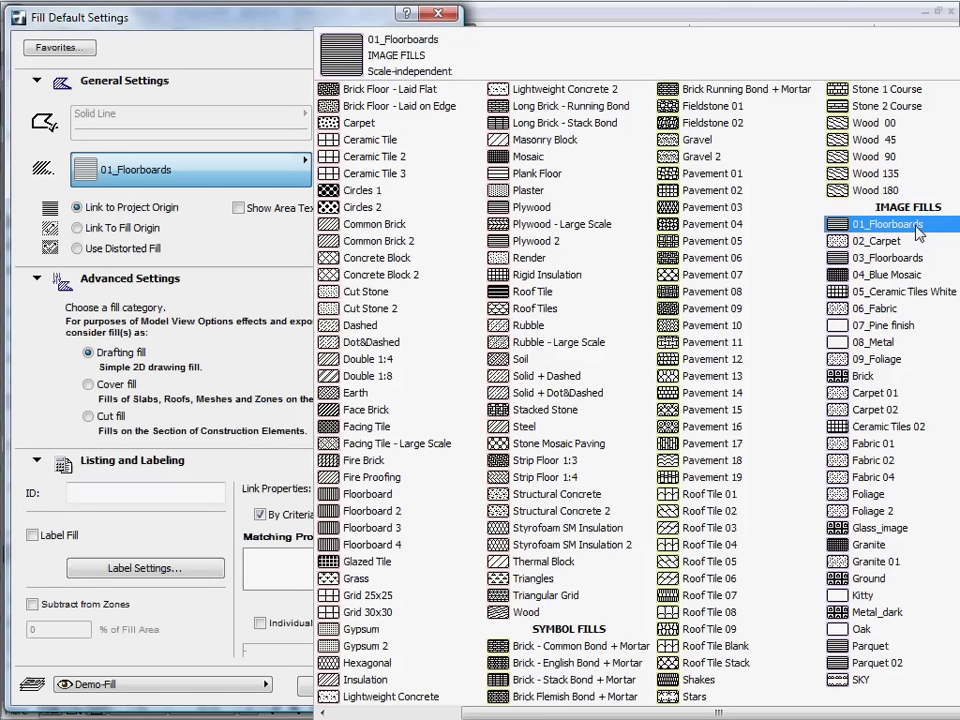
pyautogui.click(917, 232)
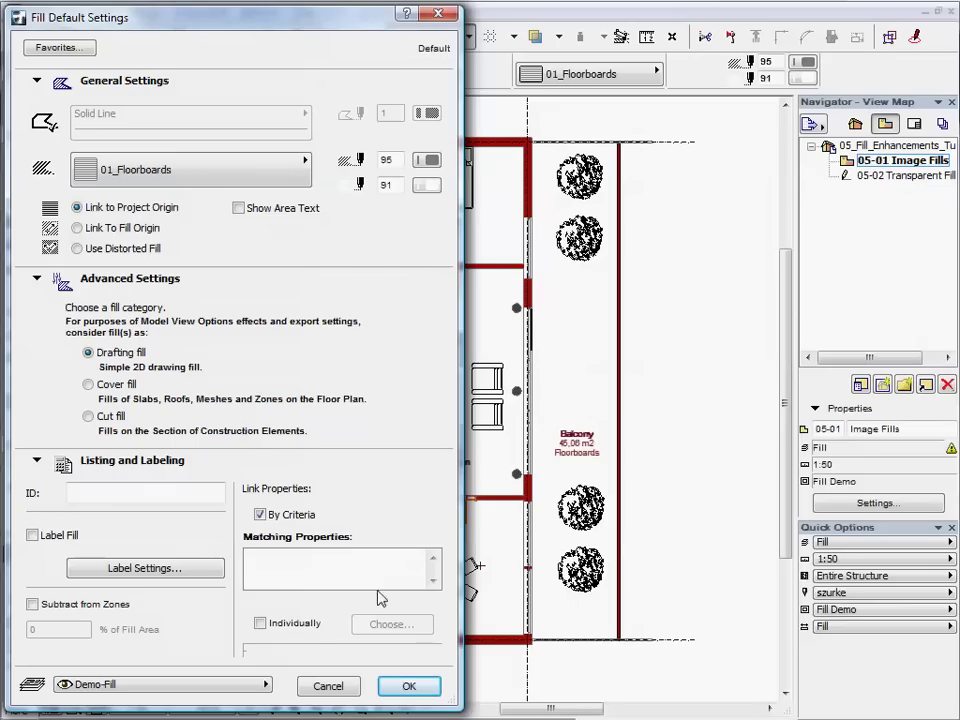
# Fill the Balcony with 01_Floorboards and the Bedroom with 02_Carpet.
pyautogui.click(426, 686)
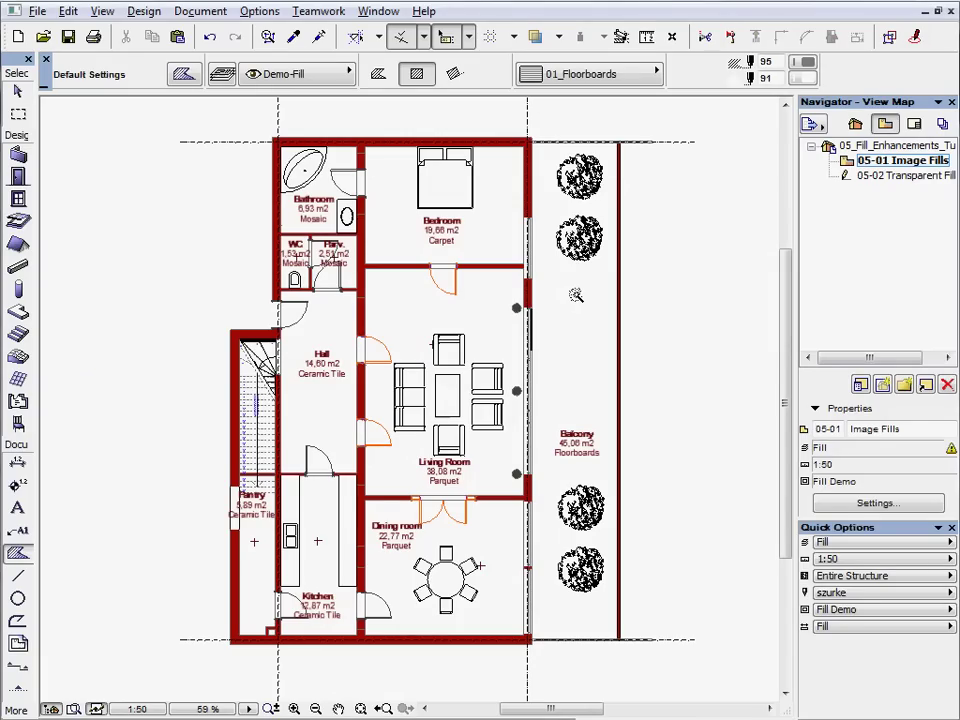
pyautogui.click(576, 295)
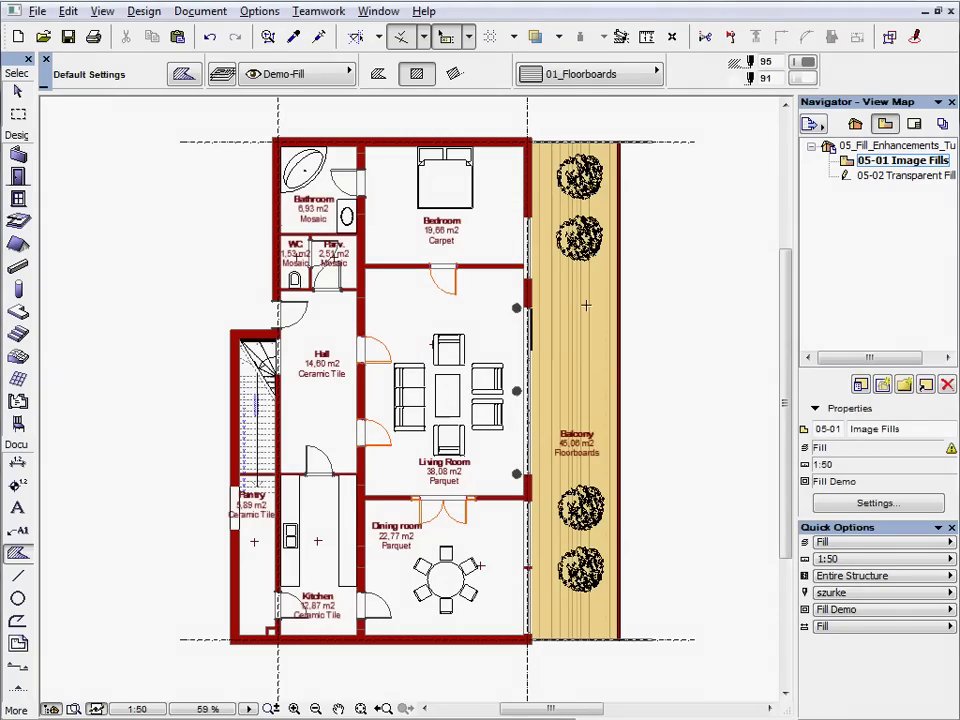
pyautogui.click(574, 76)
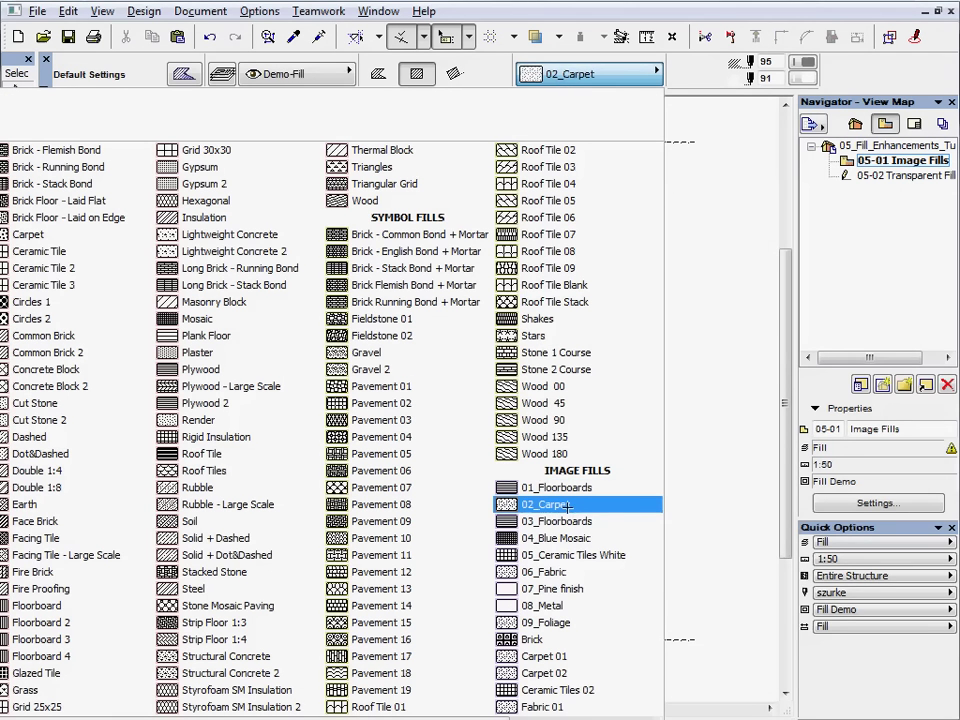
pyautogui.click(567, 506)
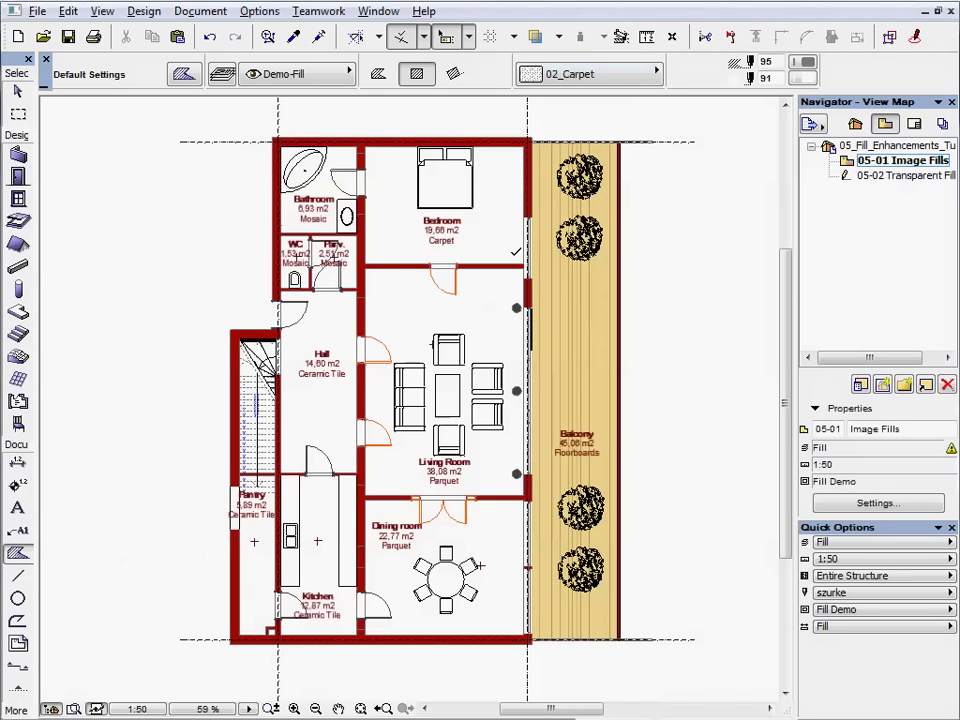
pyautogui.click(499, 226)
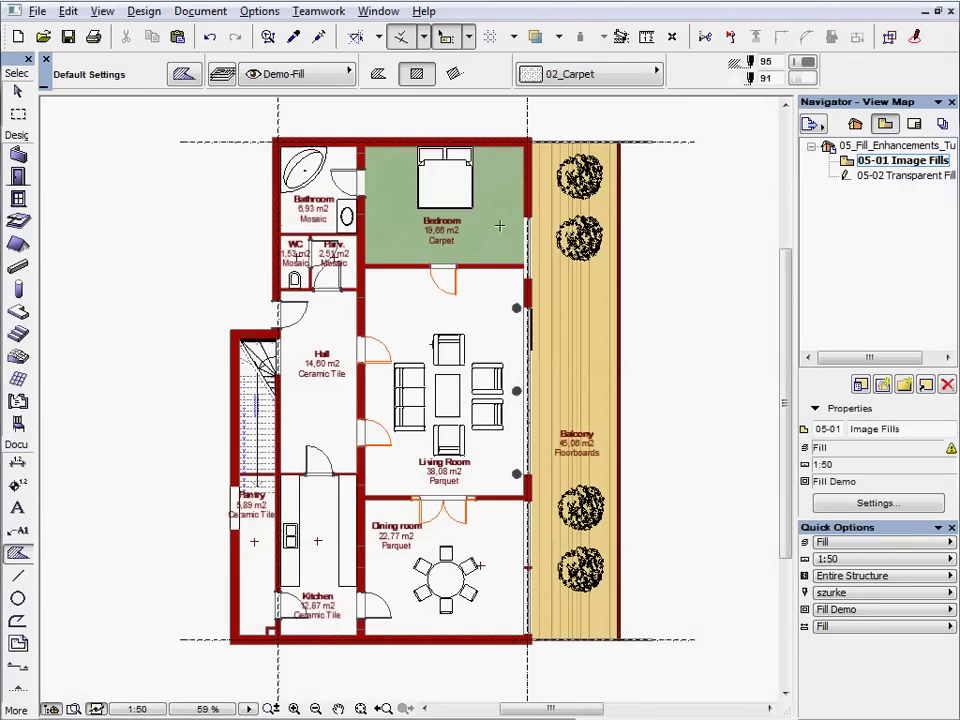
# Fill the Living Room and Dining room with the 03_Floorboards image fill.
pyautogui.click(570, 74)
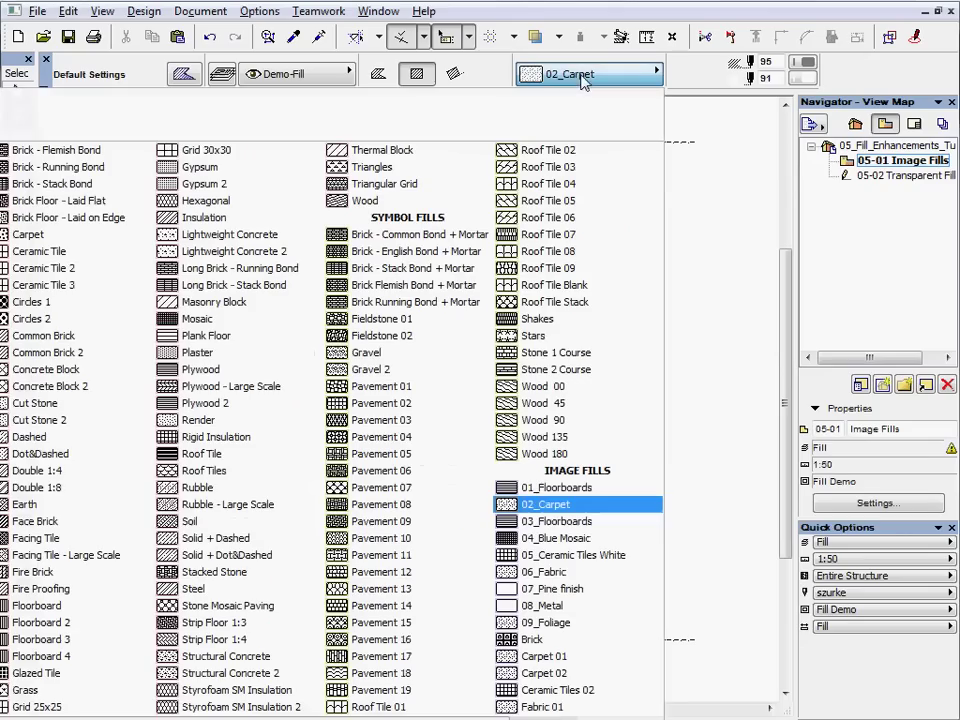
pyautogui.click(603, 530)
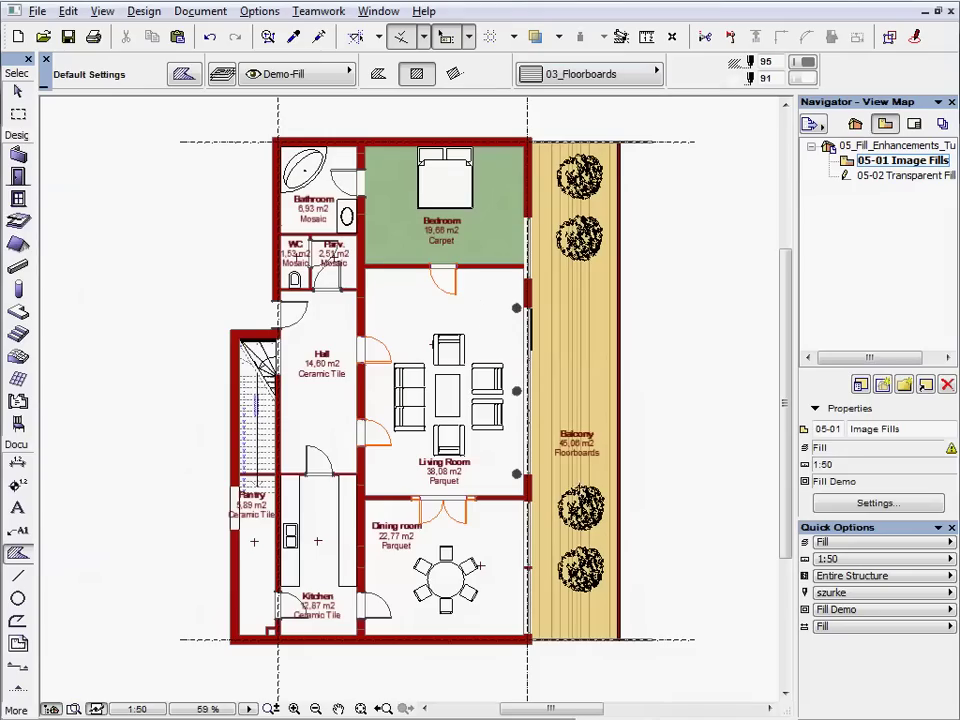
pyautogui.click(480, 306)
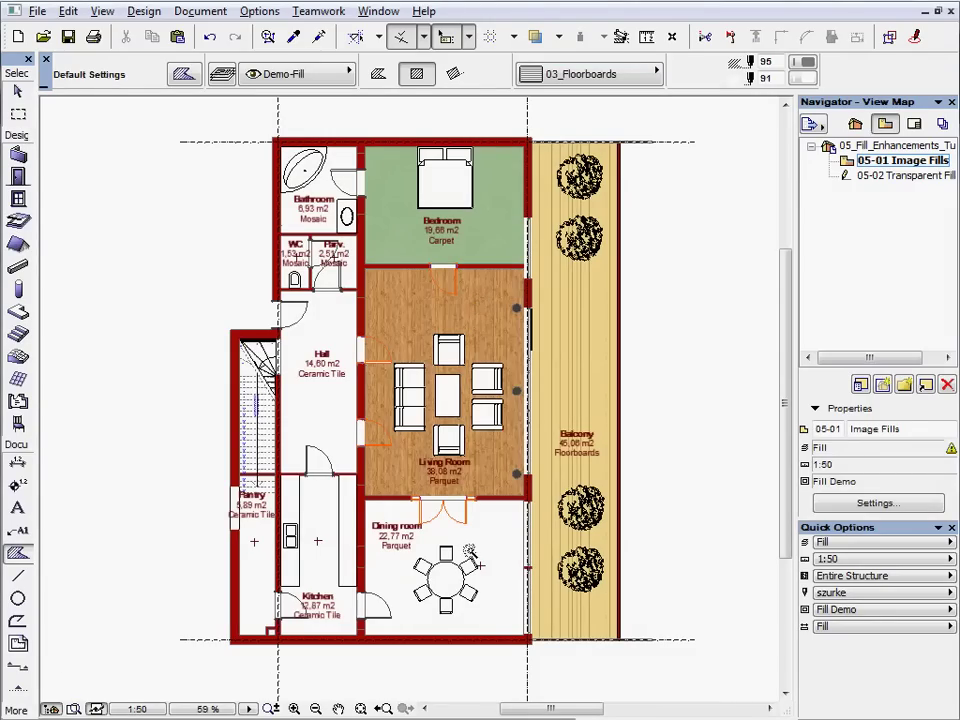
pyautogui.click(497, 537)
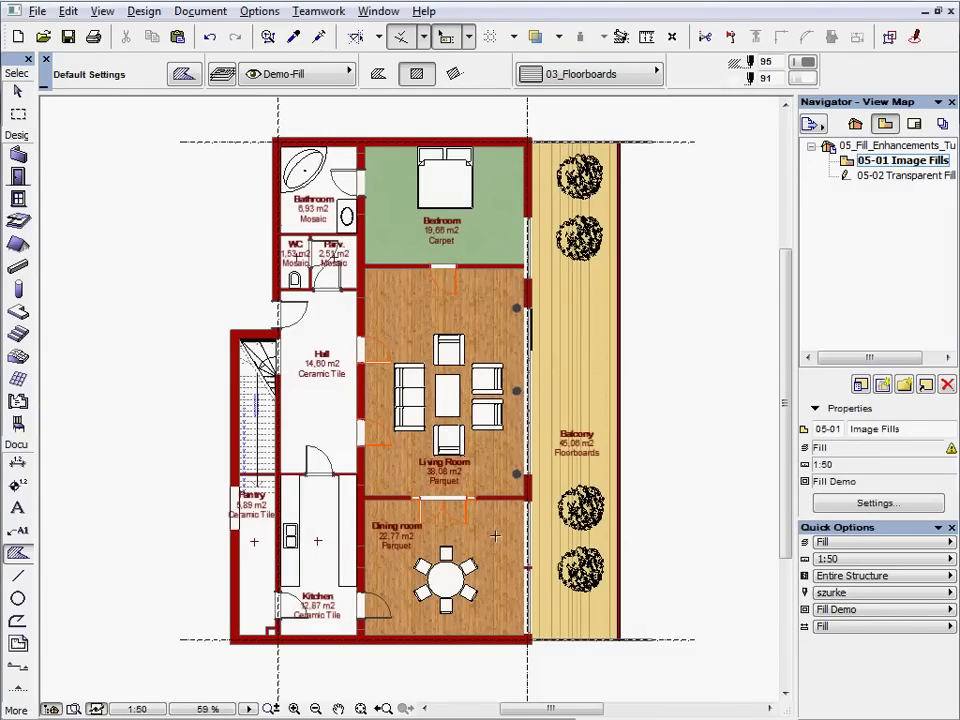
# Fill the Bathroom, WC and Parv. with the 04_Blue Mosaic image fill.
pyautogui.click(566, 80)
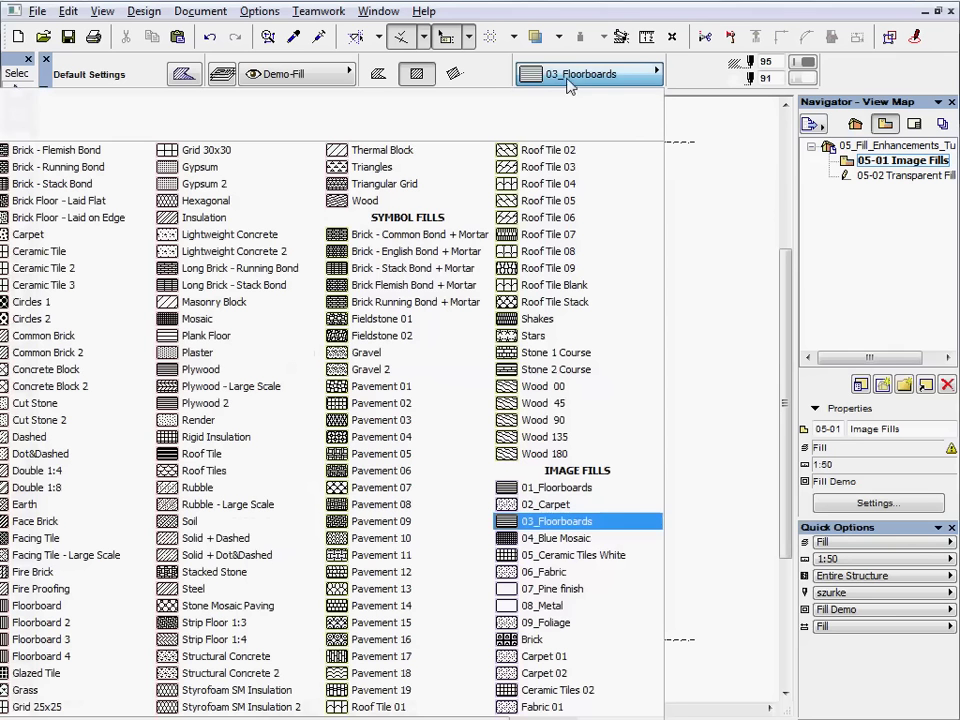
pyautogui.click(585, 540)
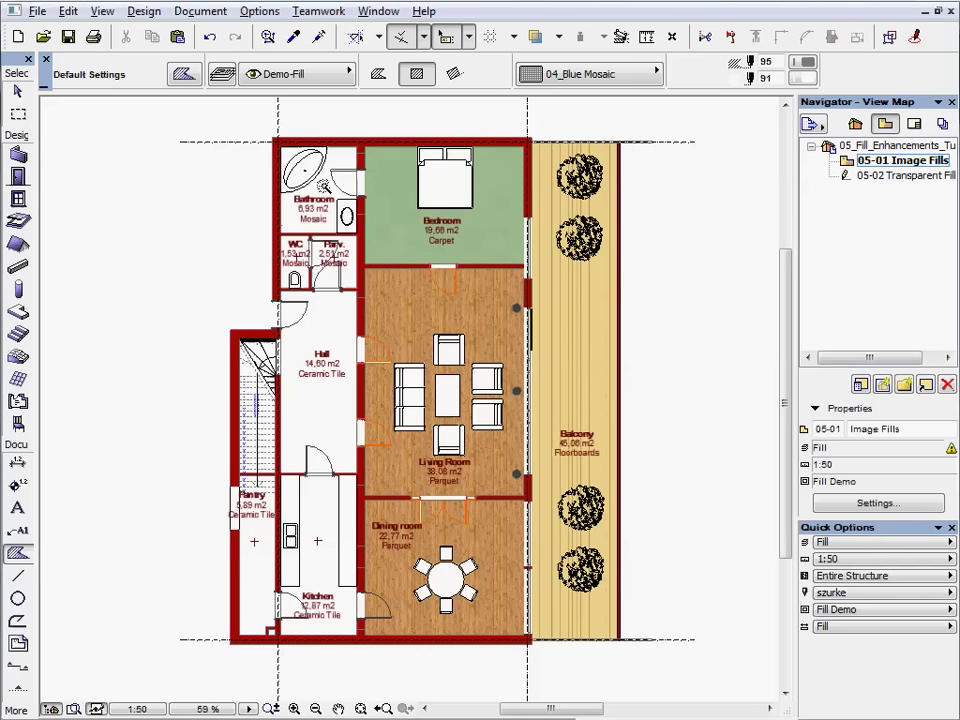
pyautogui.click(318, 185)
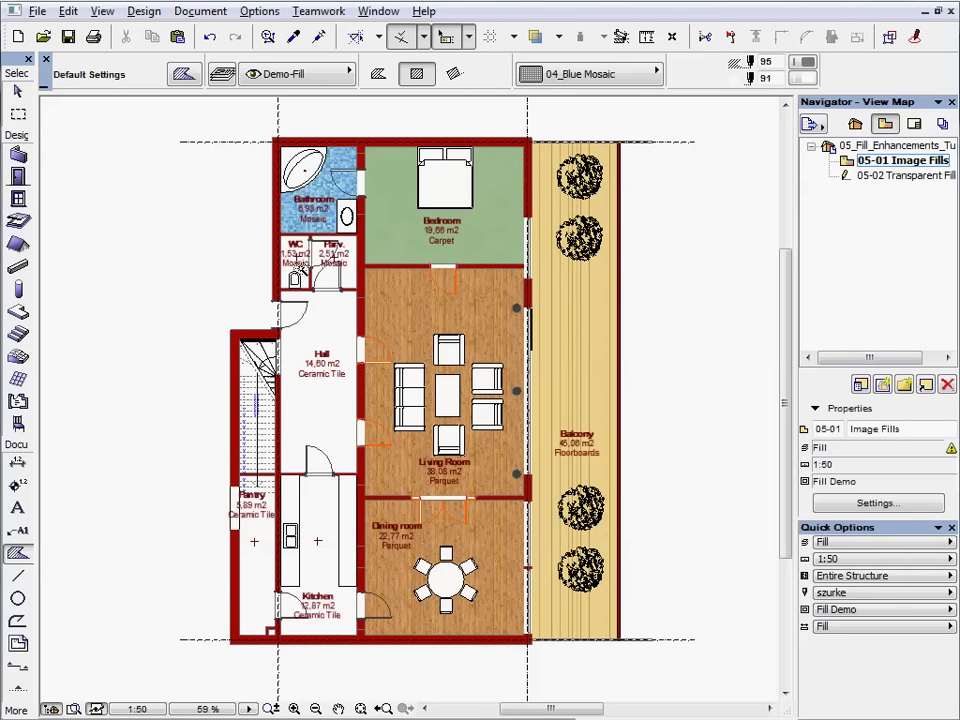
pyautogui.scroll(4, 298, 270)
pyautogui.click(313, 280)
pyautogui.click(440, 288)
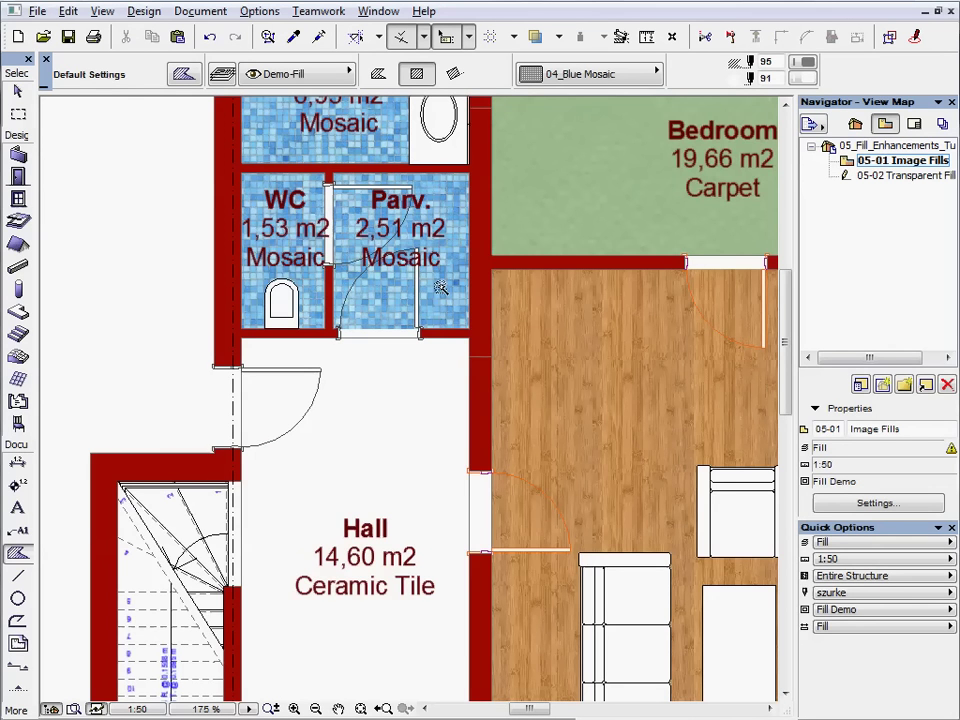
pyautogui.scroll(-2, 443, 288)
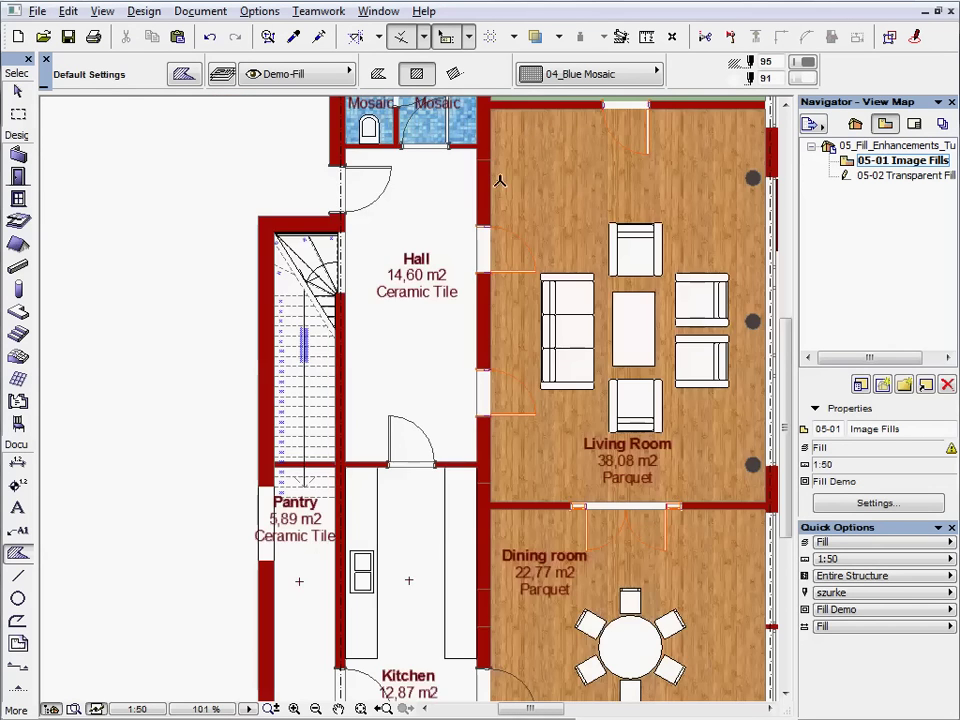
# Fill the Pantry, Hall and Kitchen with 05_Ceramic Tiles White, then zoom to fit.
pyautogui.click(578, 78)
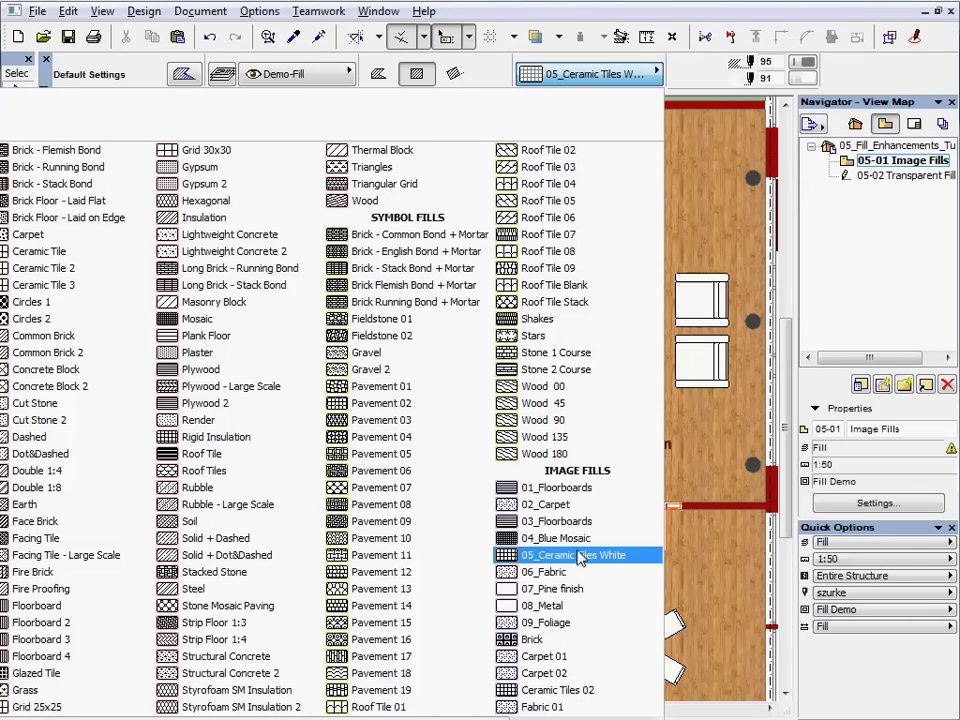
pyautogui.click(634, 555)
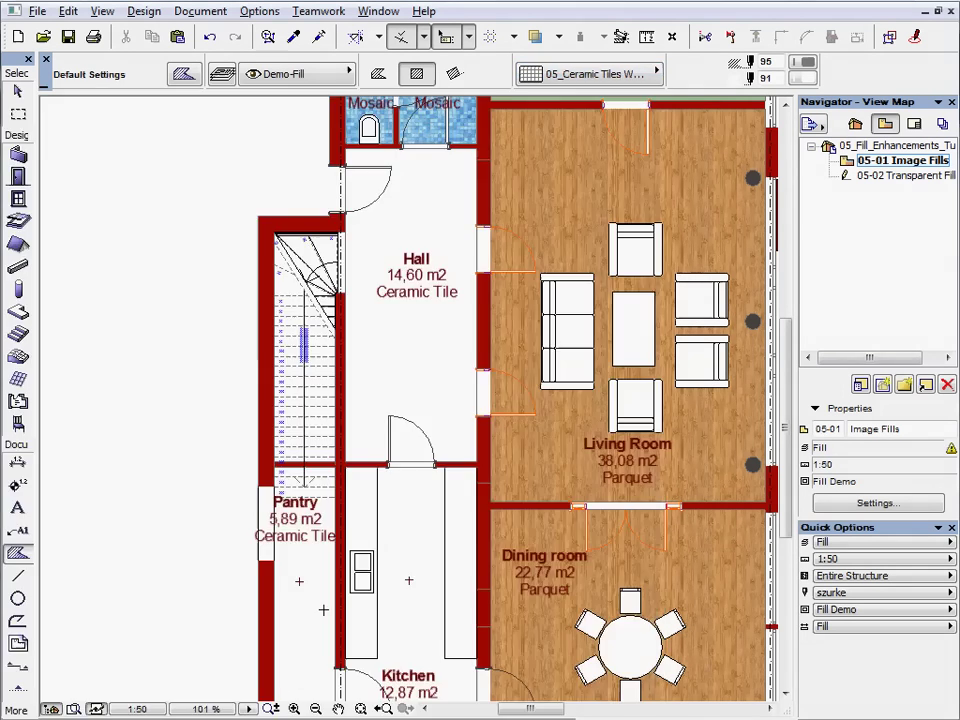
pyautogui.click(312, 611)
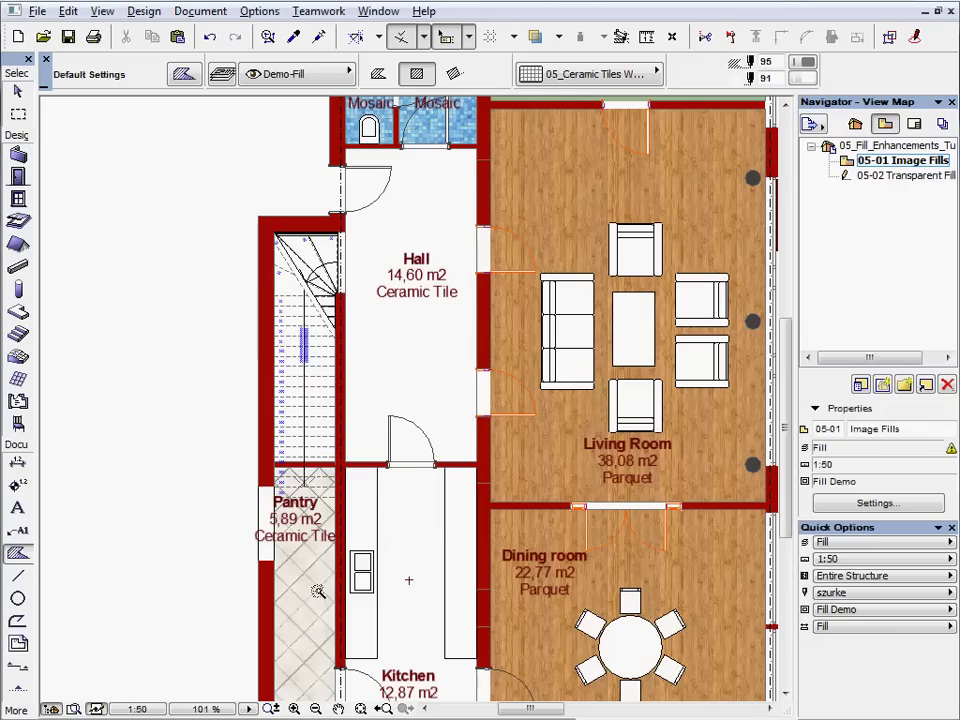
pyautogui.click(441, 359)
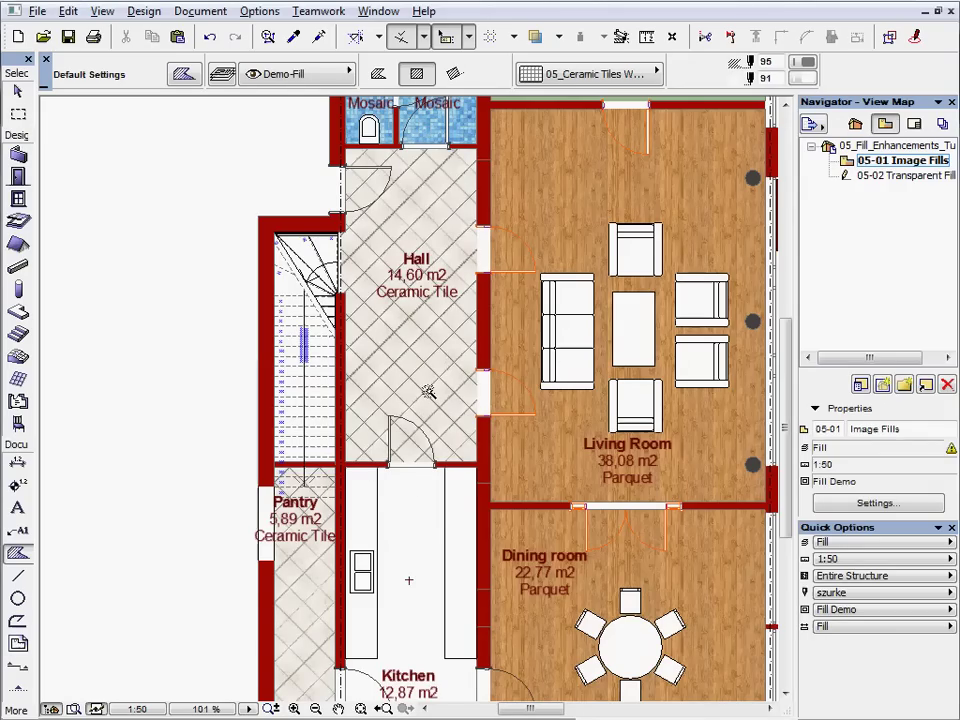
pyautogui.click(414, 524)
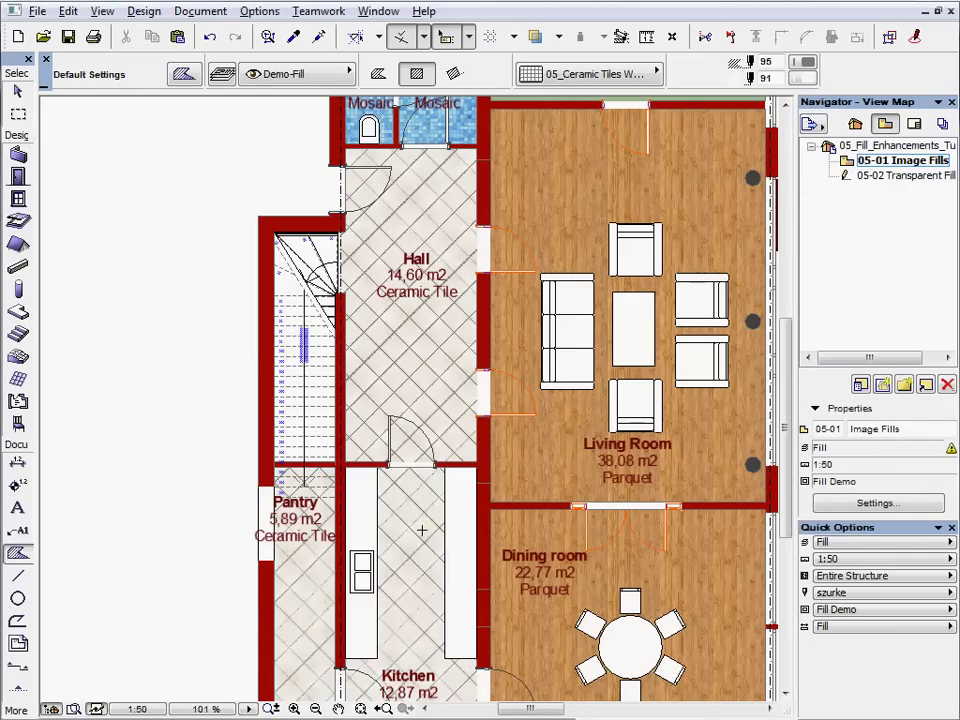
pyautogui.hotkey('ctrl', "'")
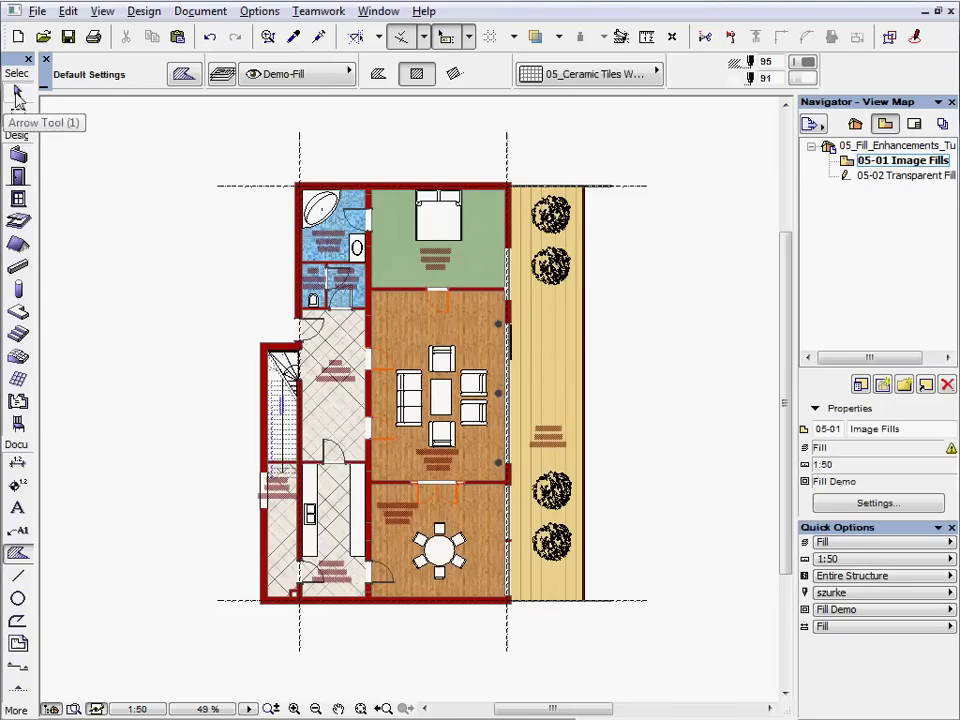
# Select the double bed and the five living-room sofas and armchairs.
pyautogui.click(18, 90)
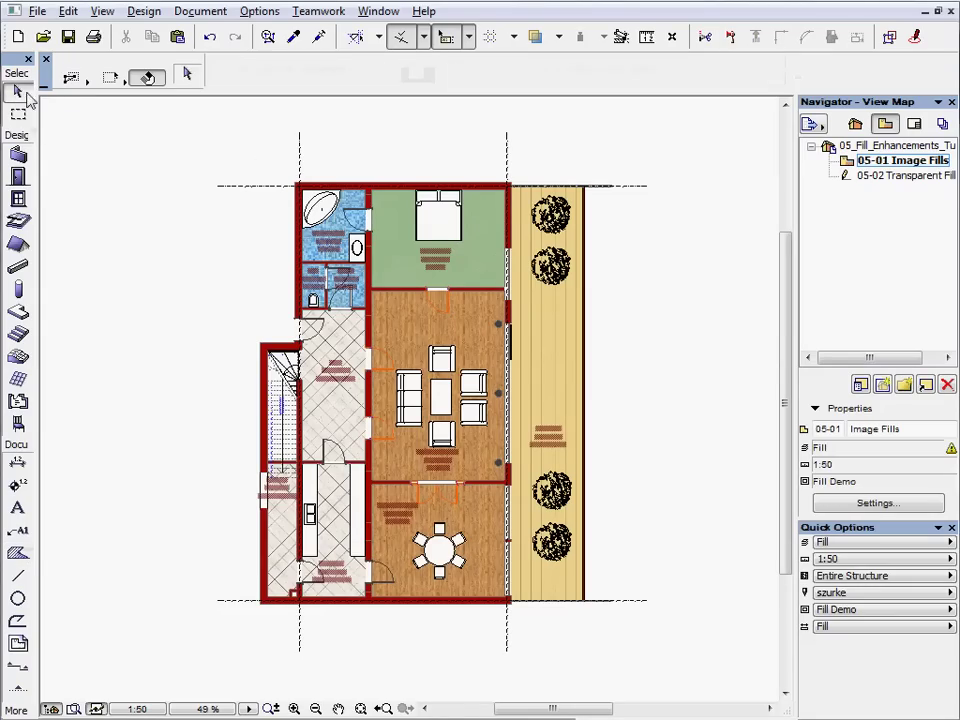
pyautogui.click(466, 248)
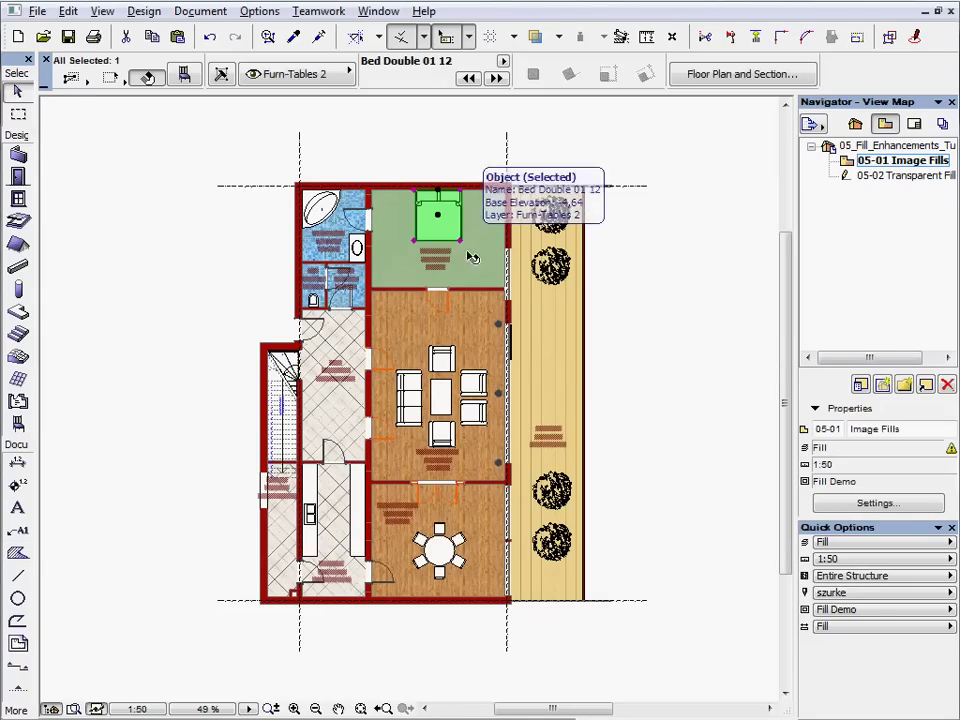
pyautogui.keyDown('shift'); pyautogui.click(445, 362); pyautogui.keyUp('shift')
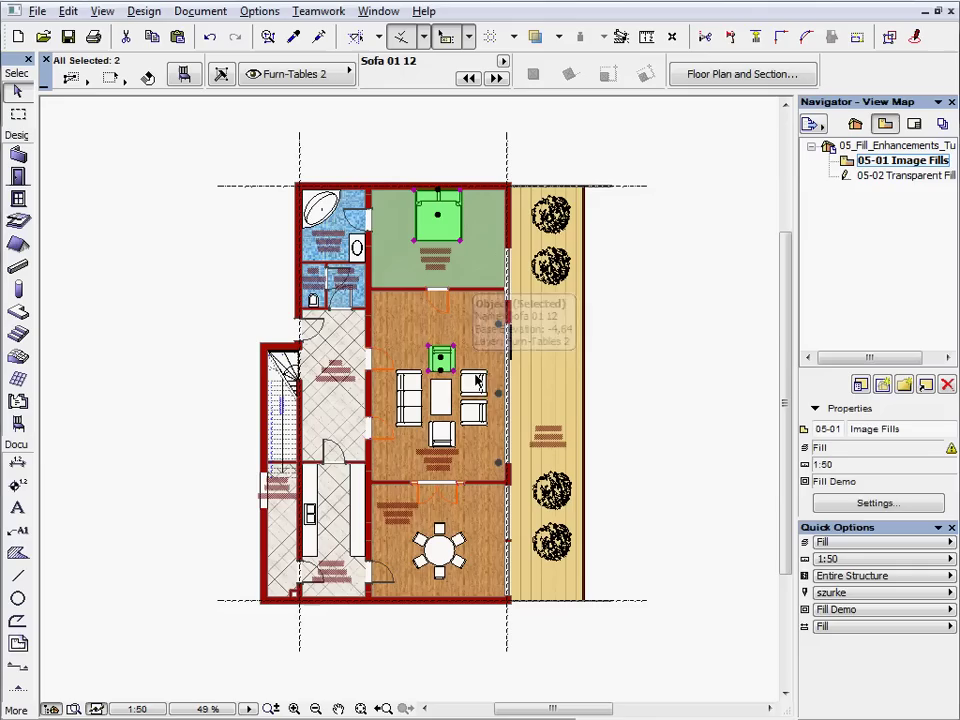
pyautogui.keyDown('shift'); pyautogui.click(480, 382); pyautogui.keyUp('shift')
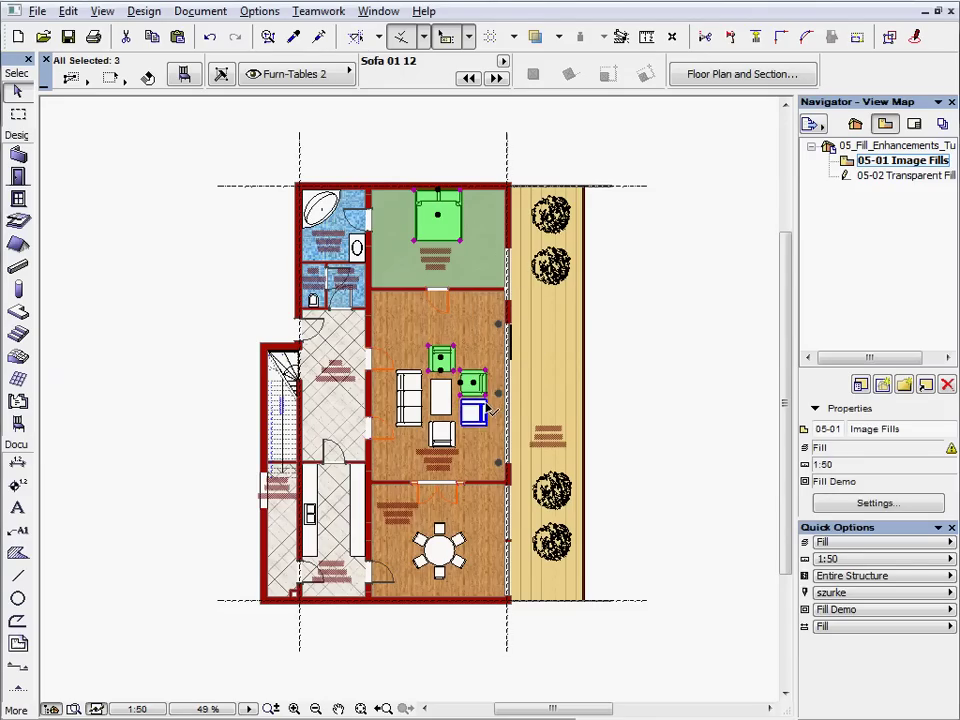
pyautogui.keyDown('shift'); pyautogui.click(446, 434); pyautogui.keyUp('shift')
pyautogui.keyDown('shift'); pyautogui.click(472, 411); pyautogui.keyUp('shift')
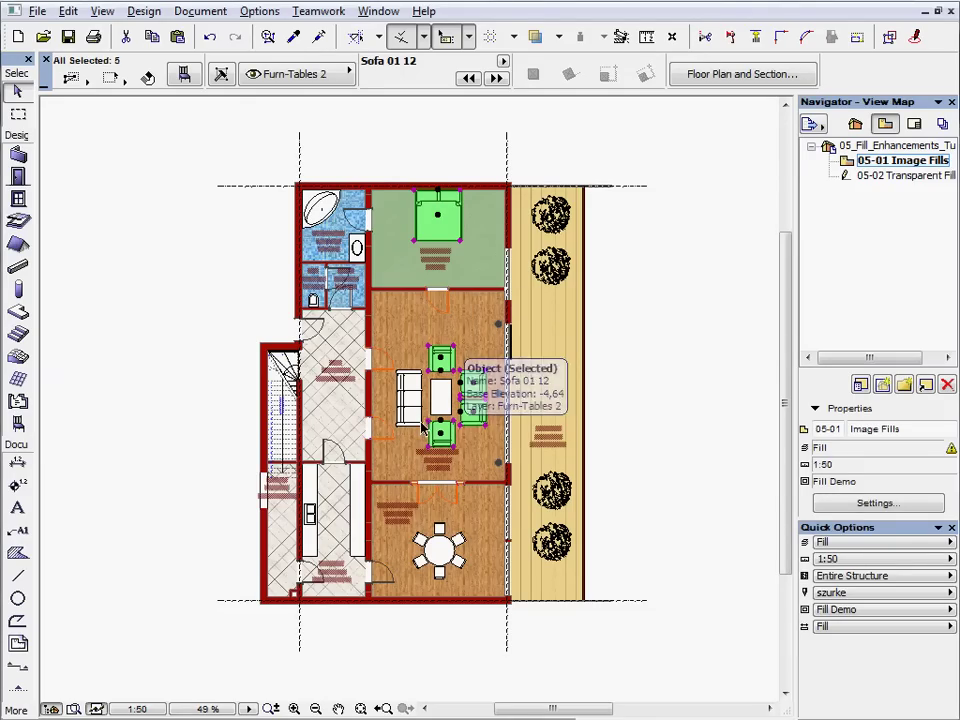
pyautogui.keyDown('shift'); pyautogui.click(407, 395); pyautogui.keyUp('shift')
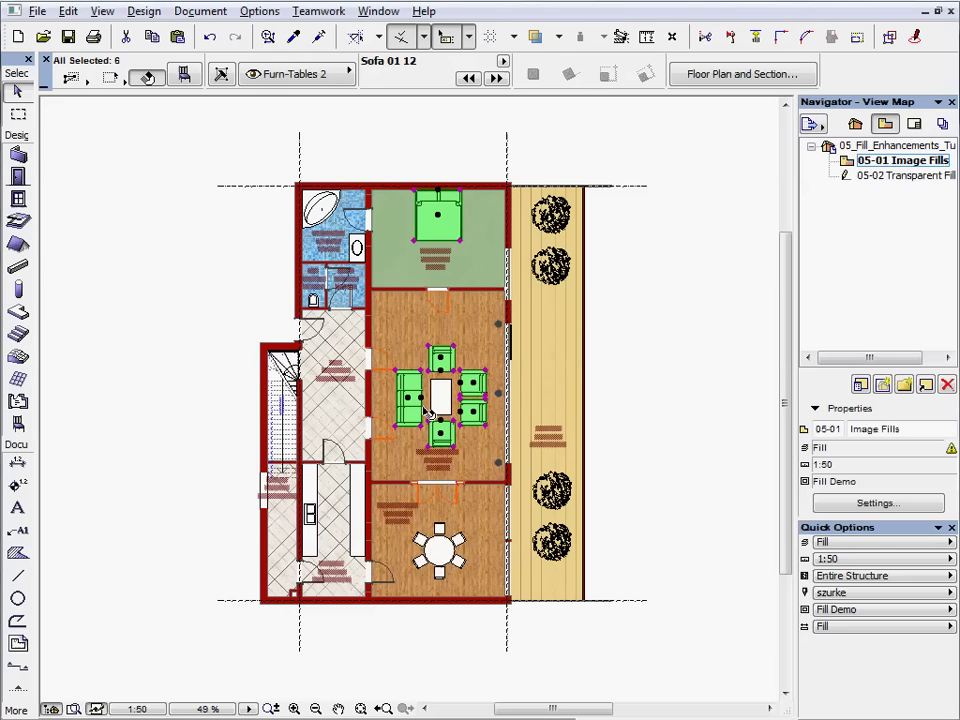
# Choose 06_Fabric as the selected furniture's fill type in Object Settings.
pyautogui.click(185, 77)
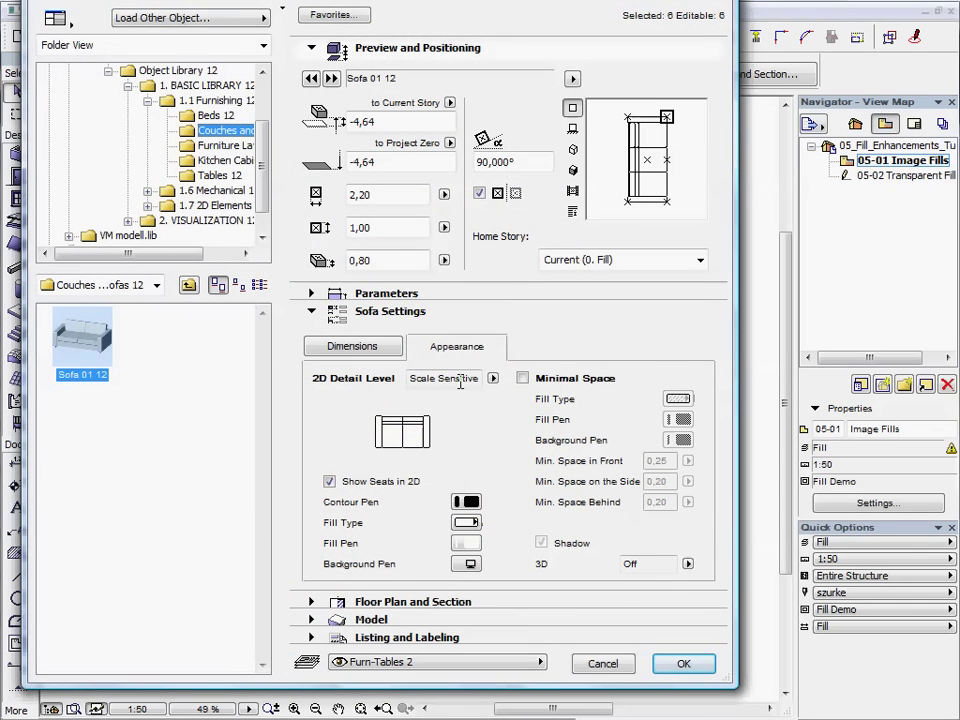
pyautogui.click(466, 522)
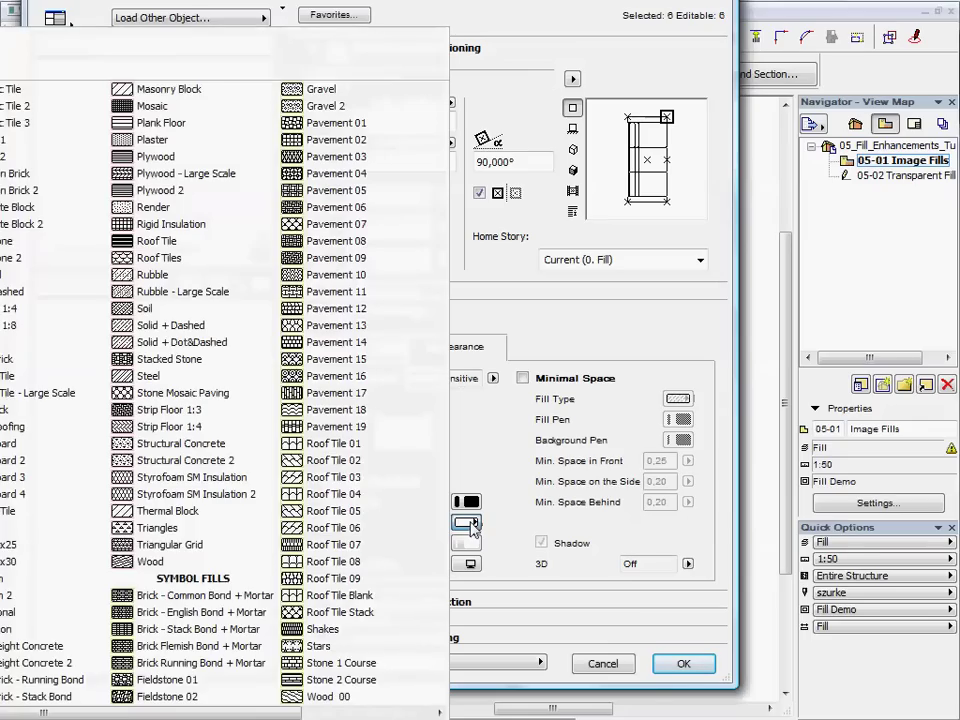
pyautogui.hscroll(1, 408, 487)
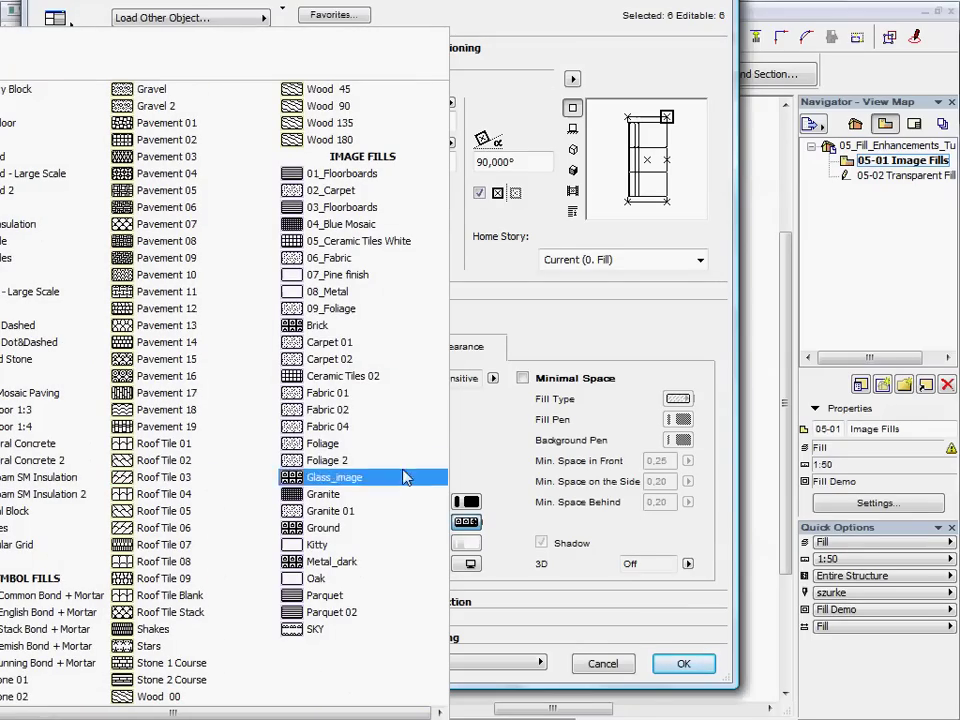
pyautogui.click(415, 259)
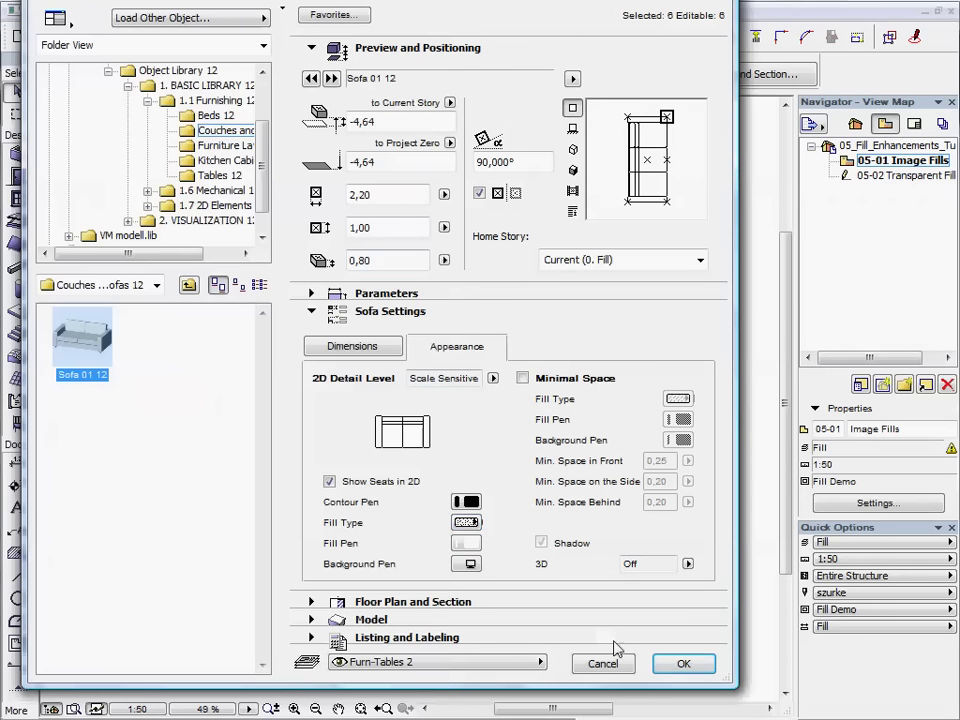
# Apply the fabric fill, then select the coffee table and round dining table.
pyautogui.click(675, 665)
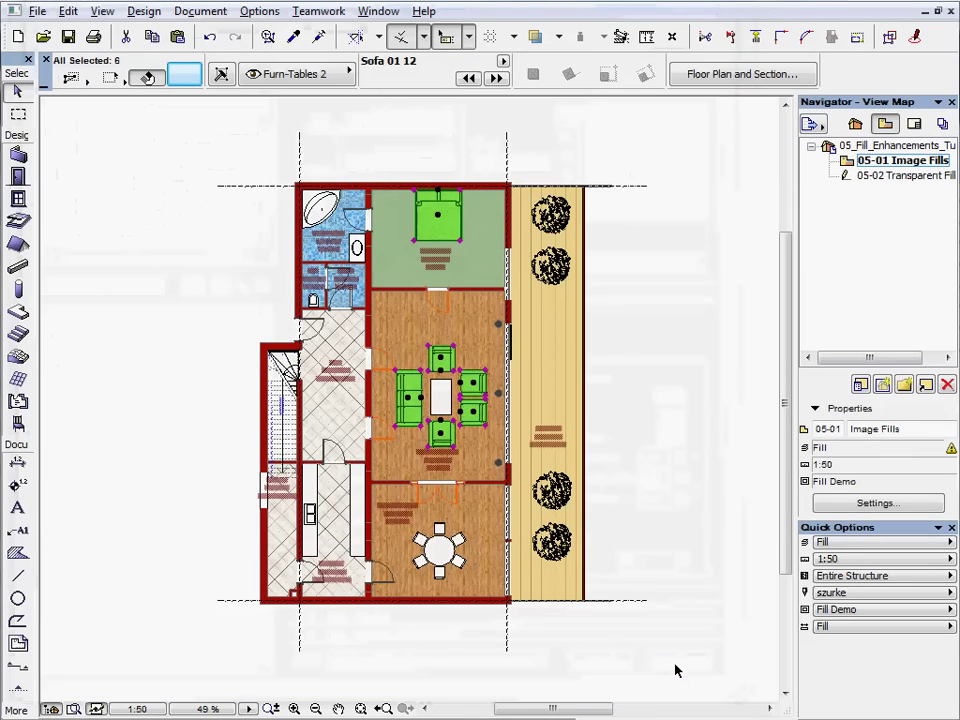
pyautogui.click(623, 429)
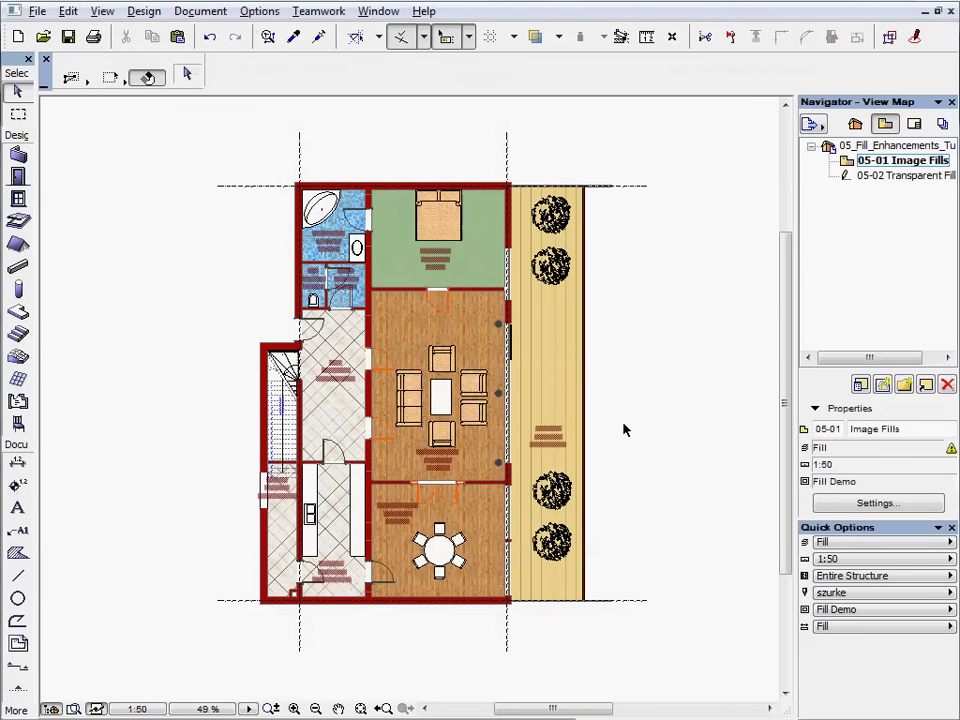
pyautogui.click(440, 395)
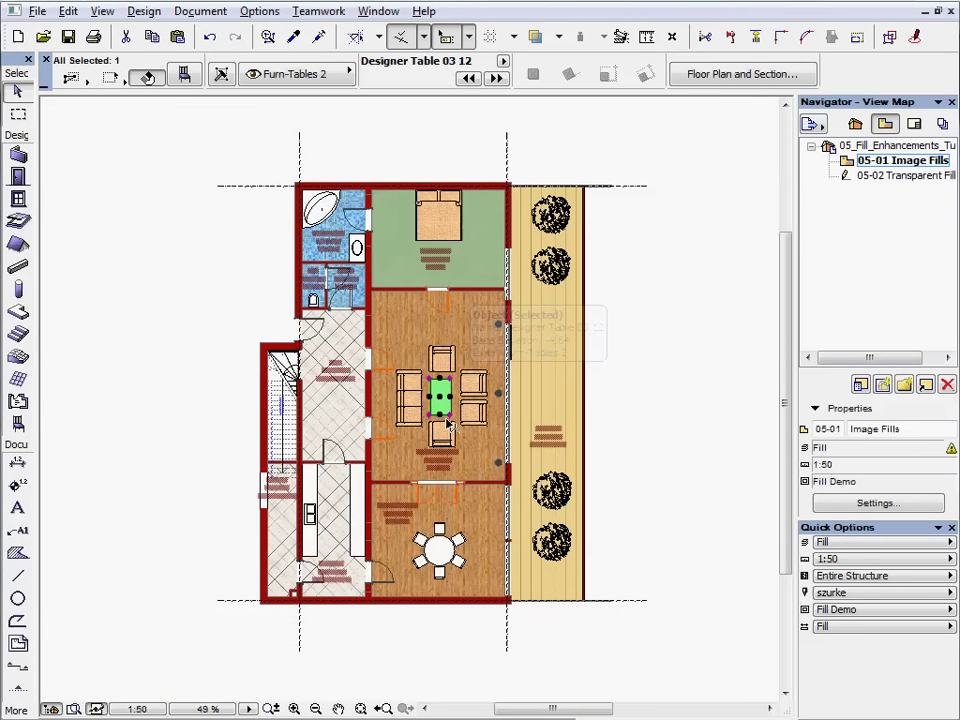
pyautogui.keyDown('shift'); pyautogui.click(439, 553); pyautogui.keyUp('shift')
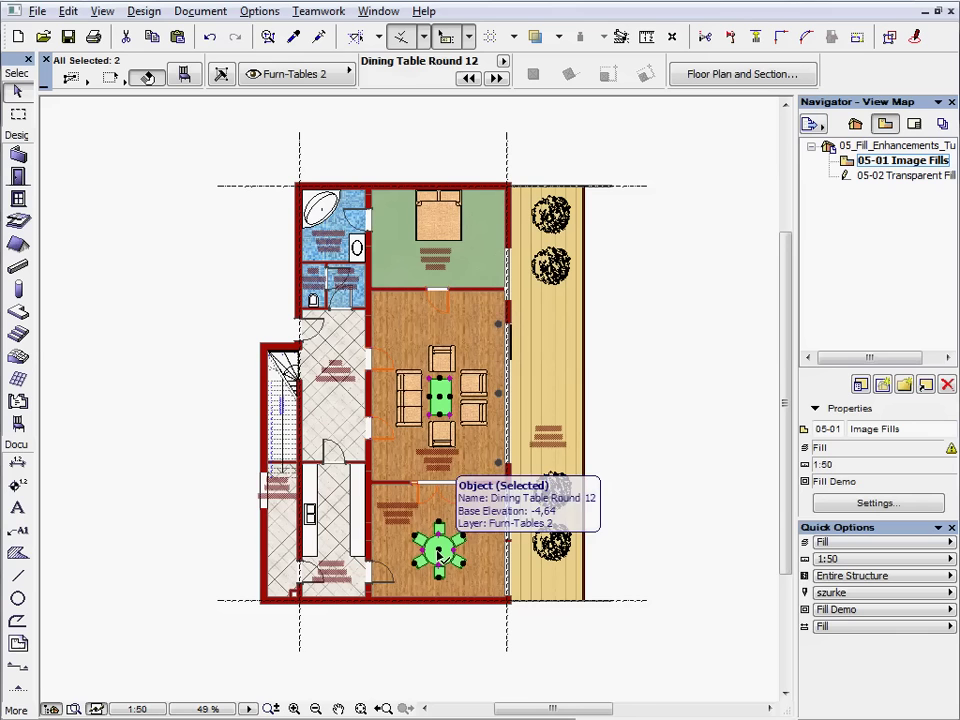
# Set the two tables' fill type to 07_Pine finish and confirm.
pyautogui.click(188, 76)
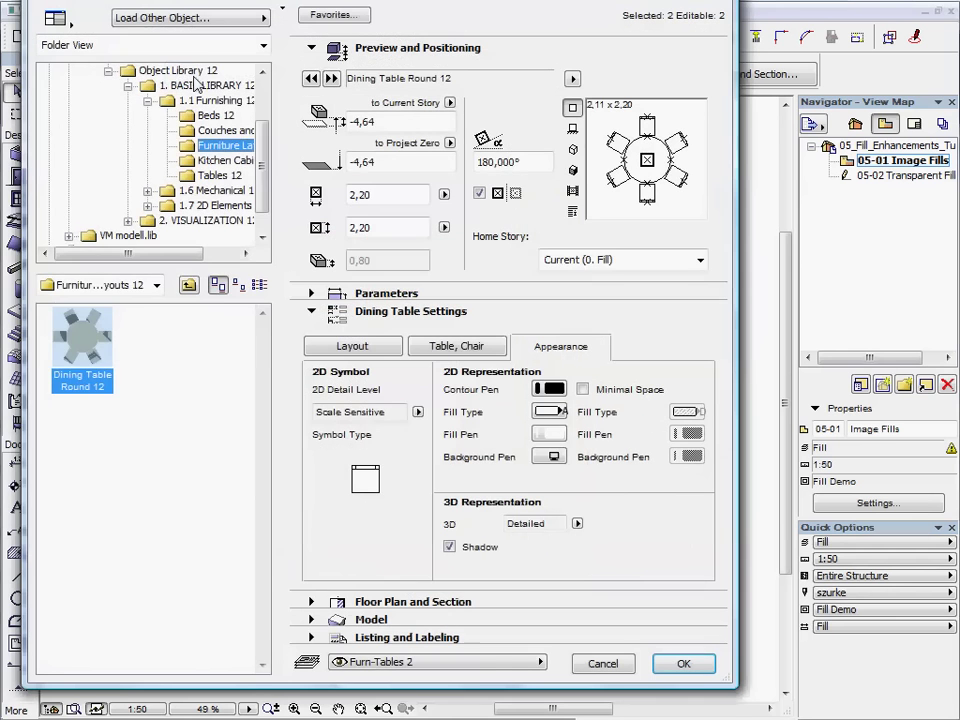
pyautogui.click(556, 411)
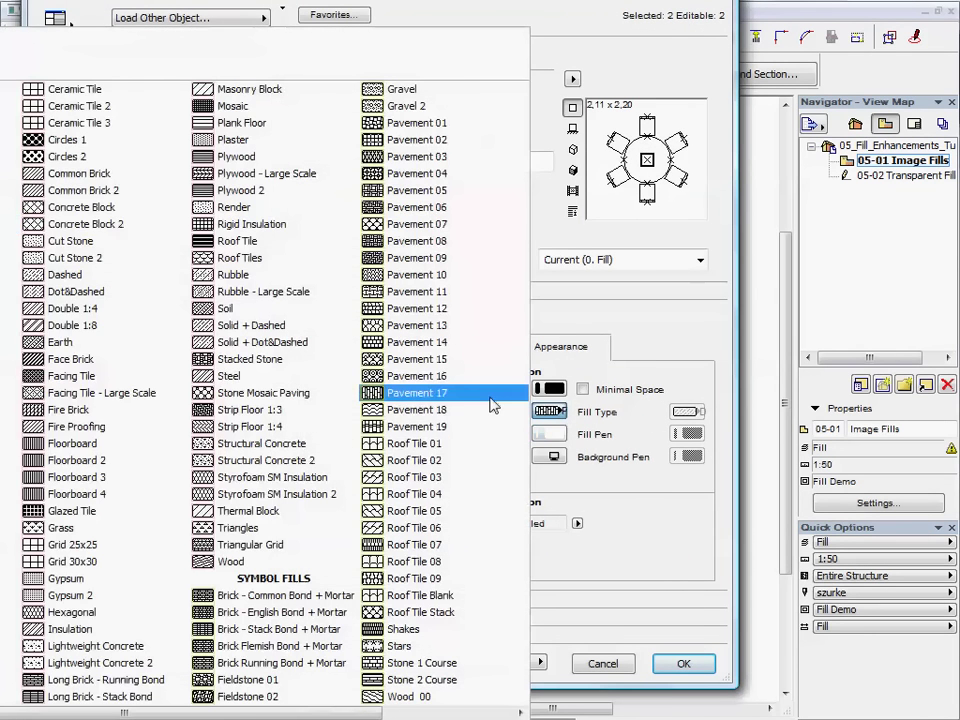
pyautogui.scroll(-1, 490, 404)
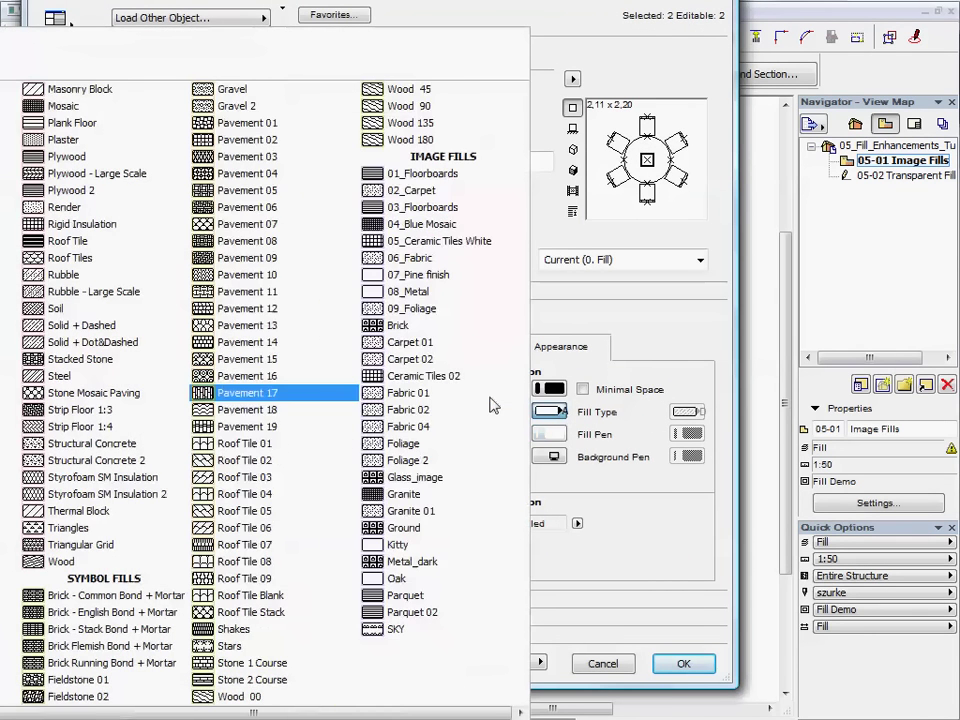
pyautogui.click(483, 277)
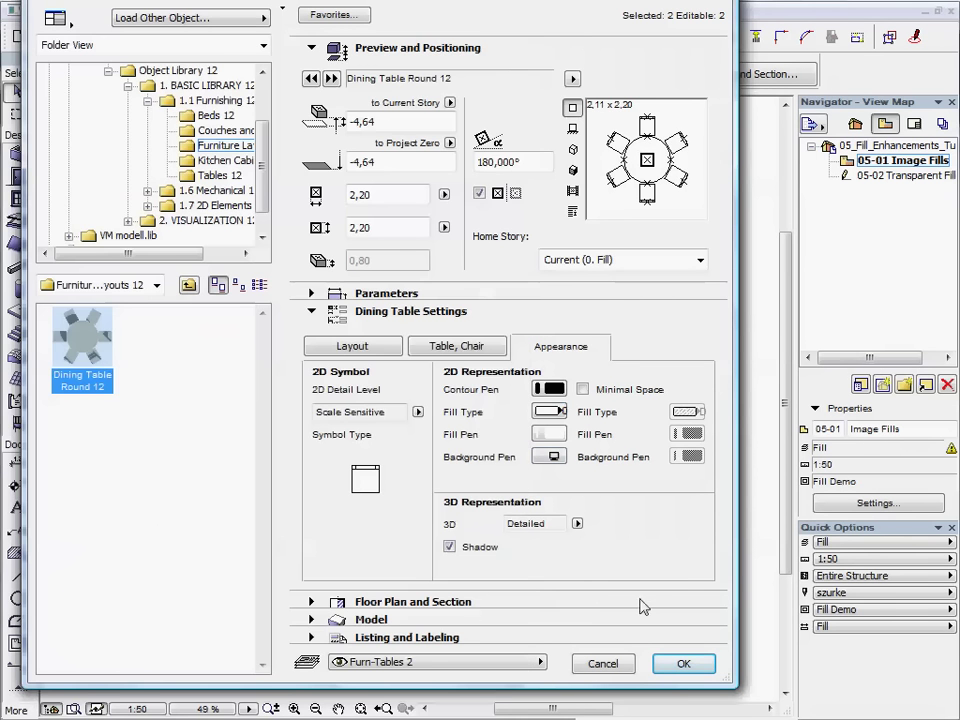
pyautogui.click(684, 665)
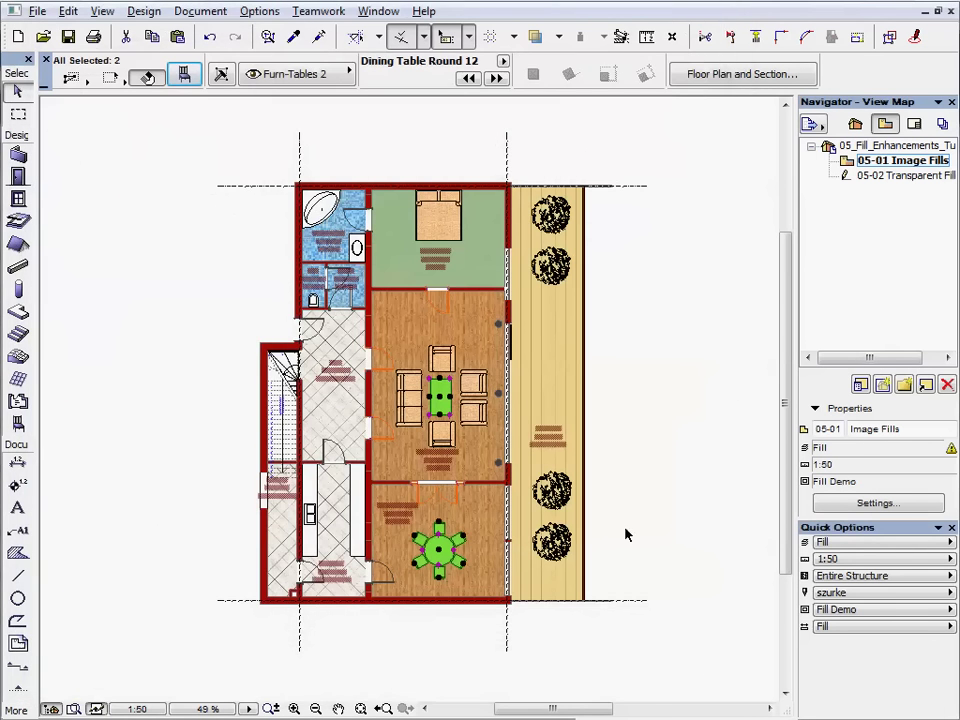
# Select the five kitchen cabinets.
pyautogui.scroll(5, 355, 600)
pyautogui.click(362, 475)
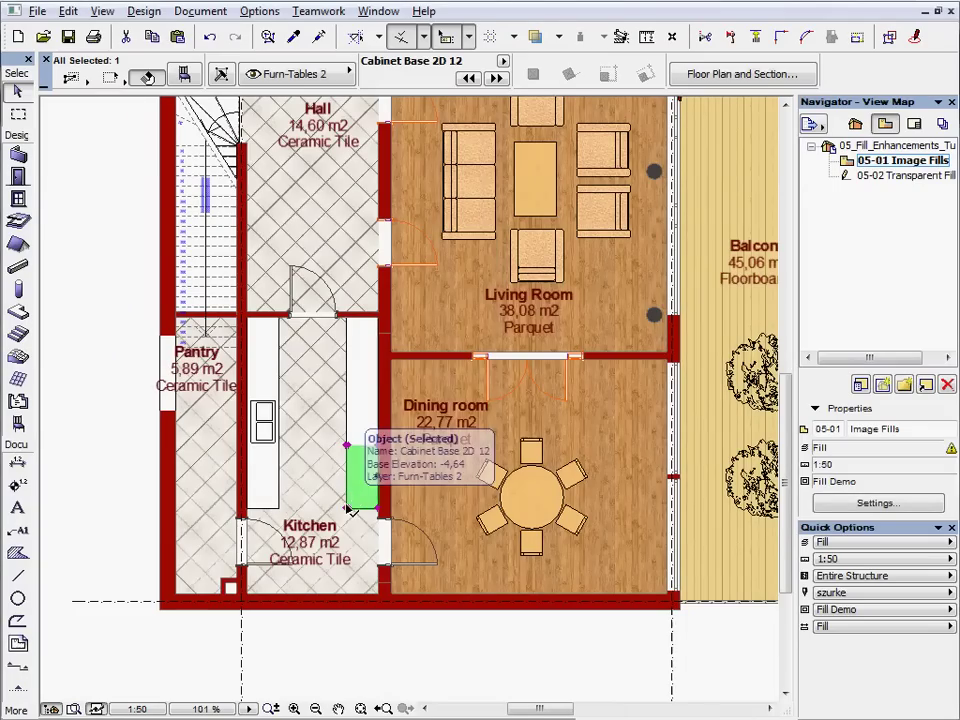
pyautogui.keyDown('shift'); pyautogui.click(363, 412); pyautogui.keyUp('shift')
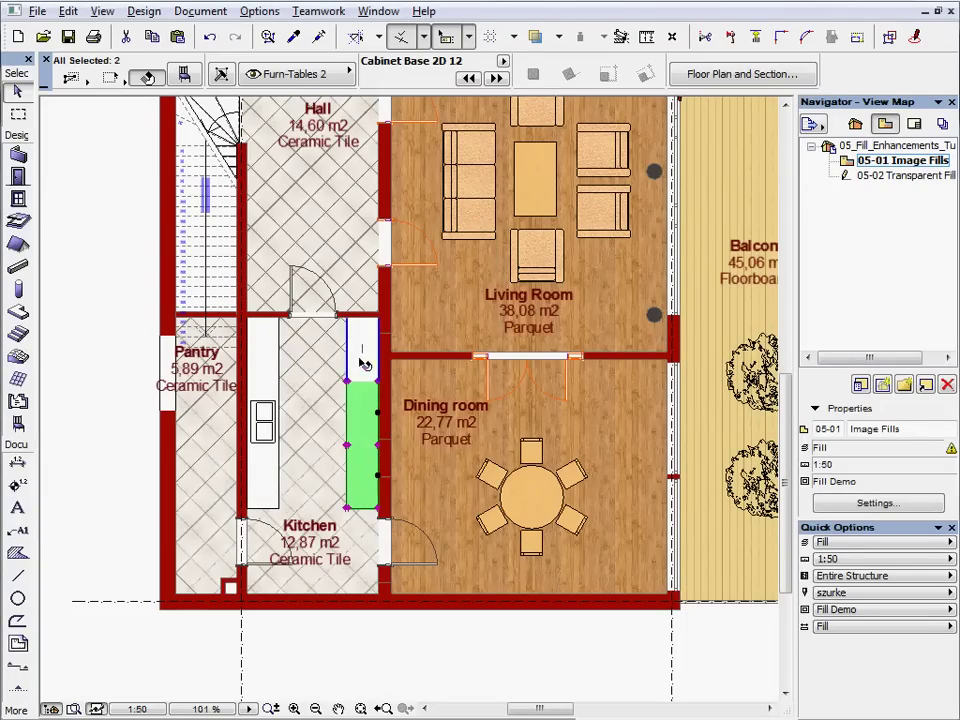
pyautogui.keyDown('shift'); pyautogui.click(363, 363); pyautogui.keyUp('shift')
pyautogui.keyDown('shift'); pyautogui.click(266, 362); pyautogui.keyUp('shift')
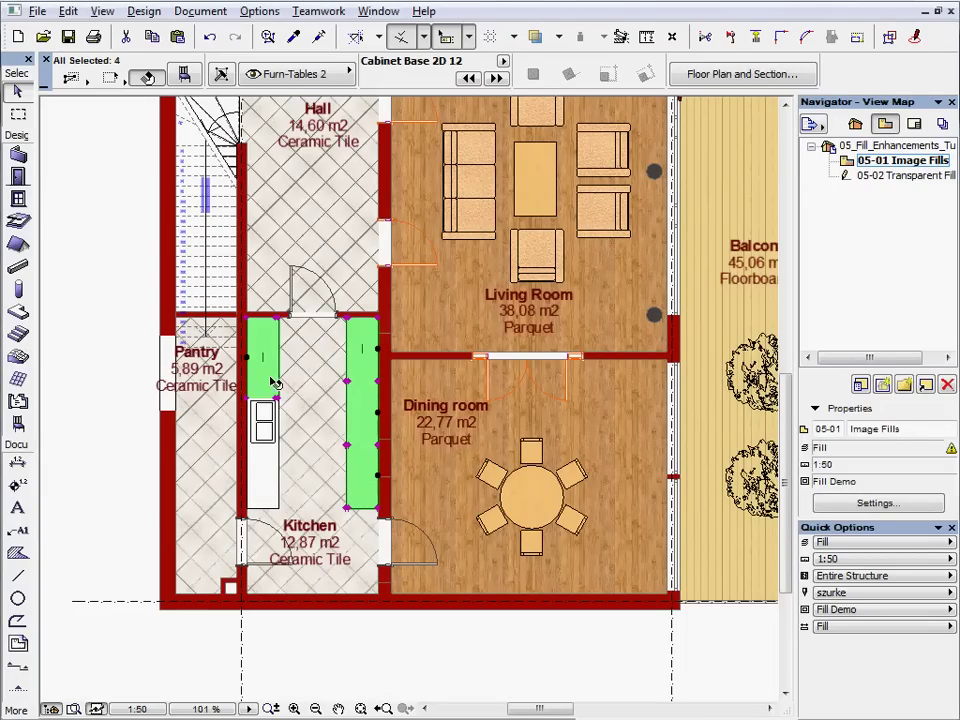
pyautogui.keyDown('shift'); pyautogui.click(271, 470); pyautogui.keyUp('shift')
# Set the cabinets' Appearance fill type to 07_Pine finish and confirm.
pyautogui.click(147, 74)
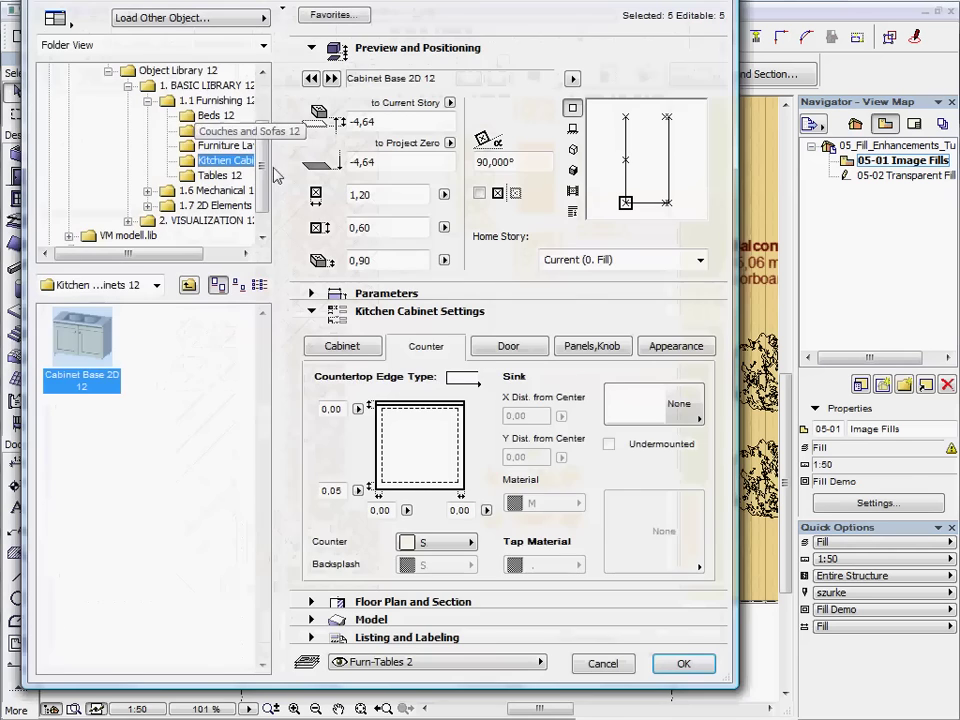
pyautogui.click(675, 347)
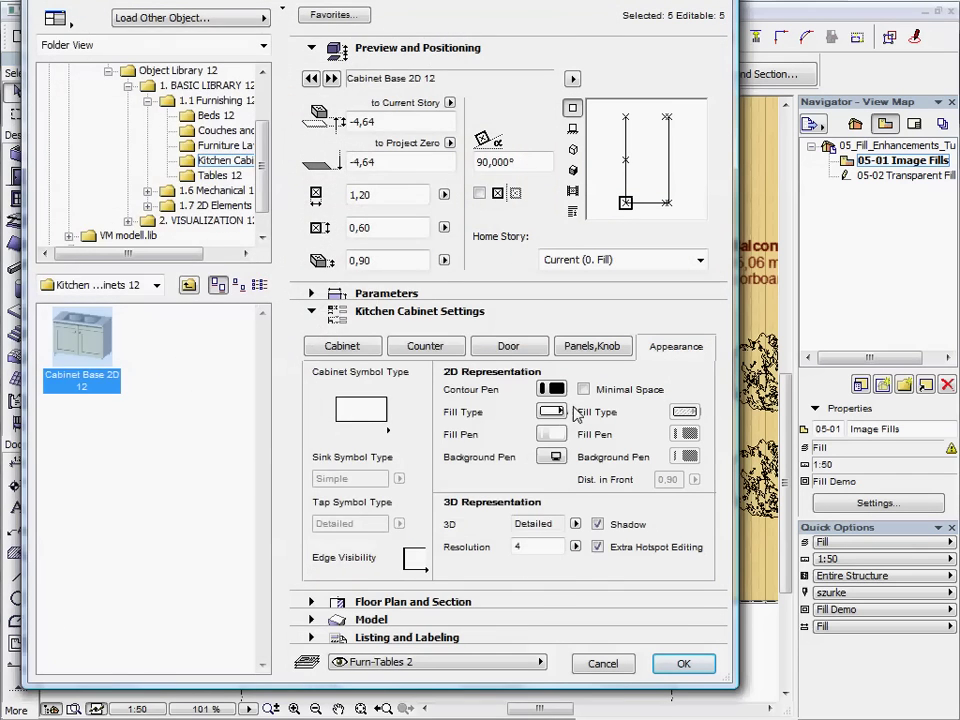
pyautogui.click(553, 412)
pyautogui.scroll(-1, 493, 386)
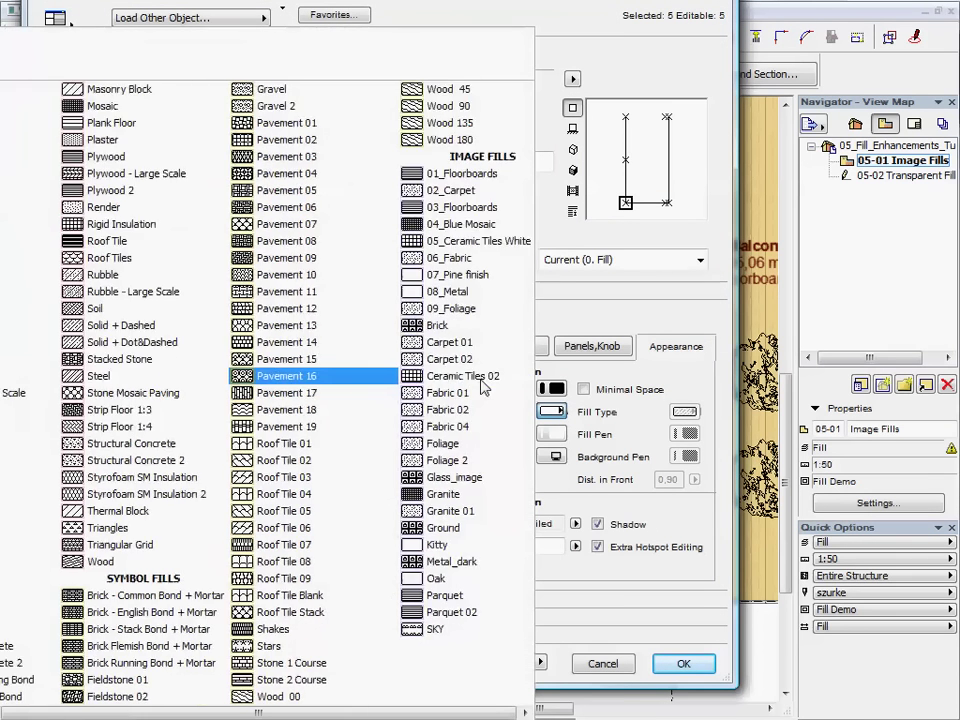
pyautogui.click(473, 278)
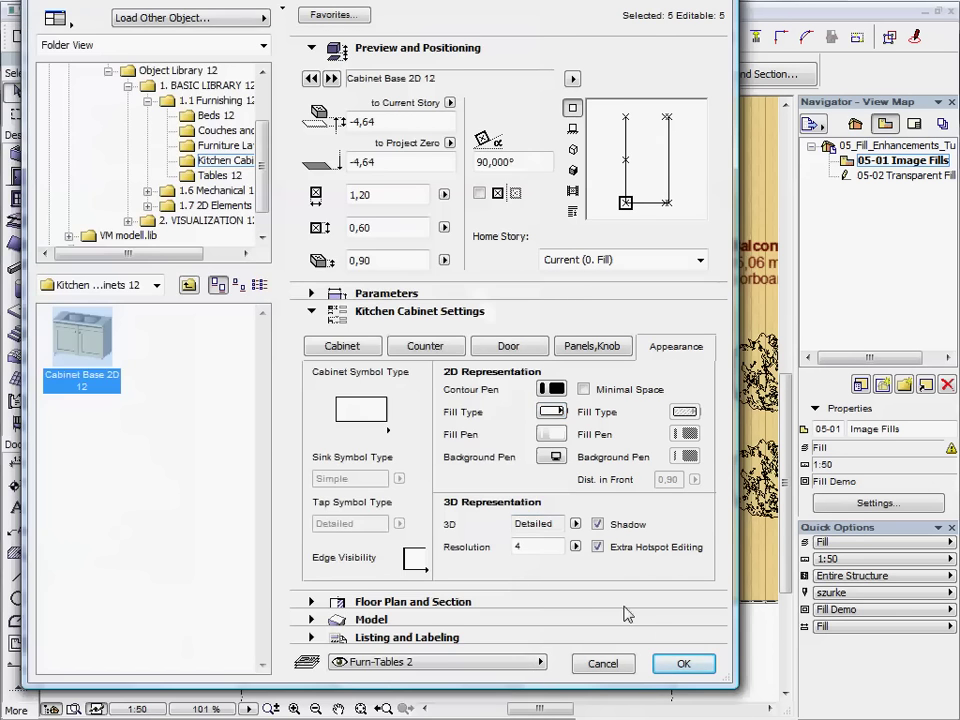
pyautogui.click(690, 664)
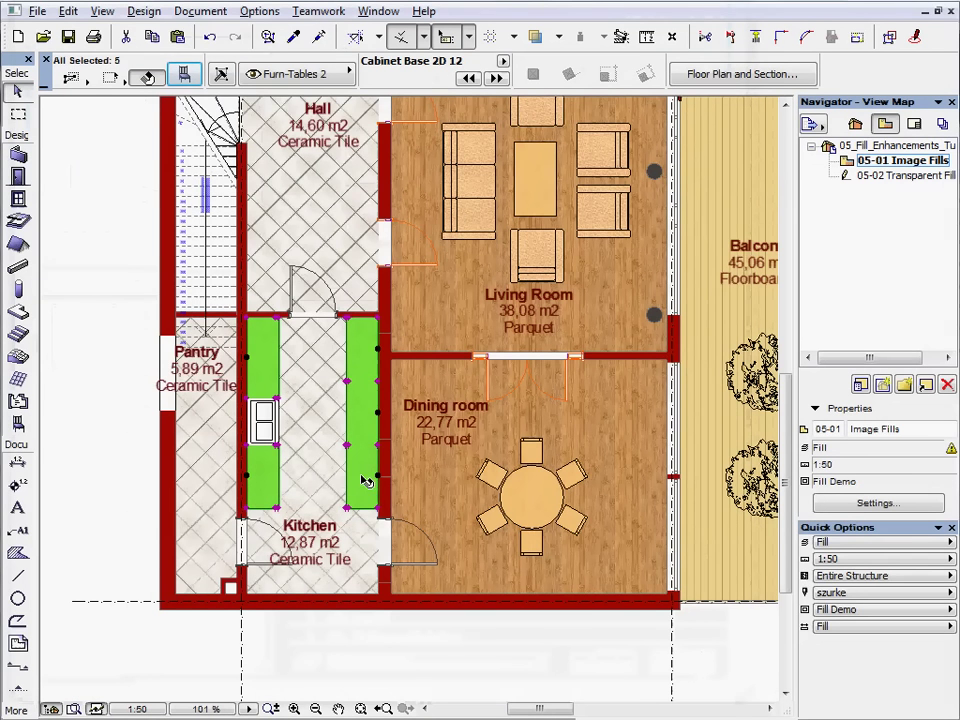
# Select only the sink and set its fill type to 08_Metal.
pyautogui.click(267, 424)
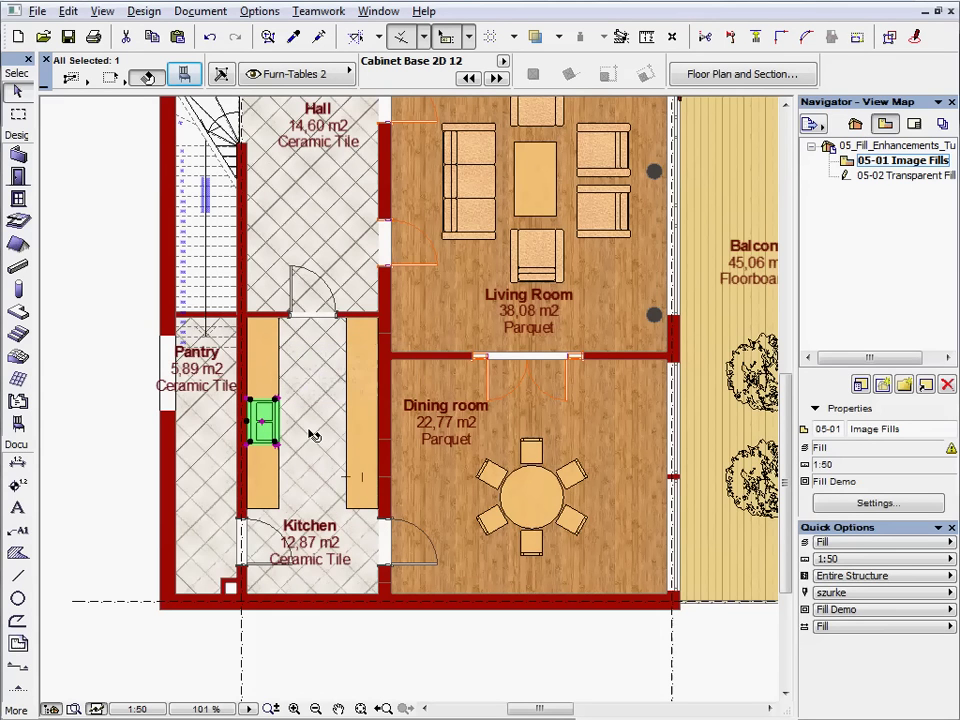
pyautogui.click(184, 75)
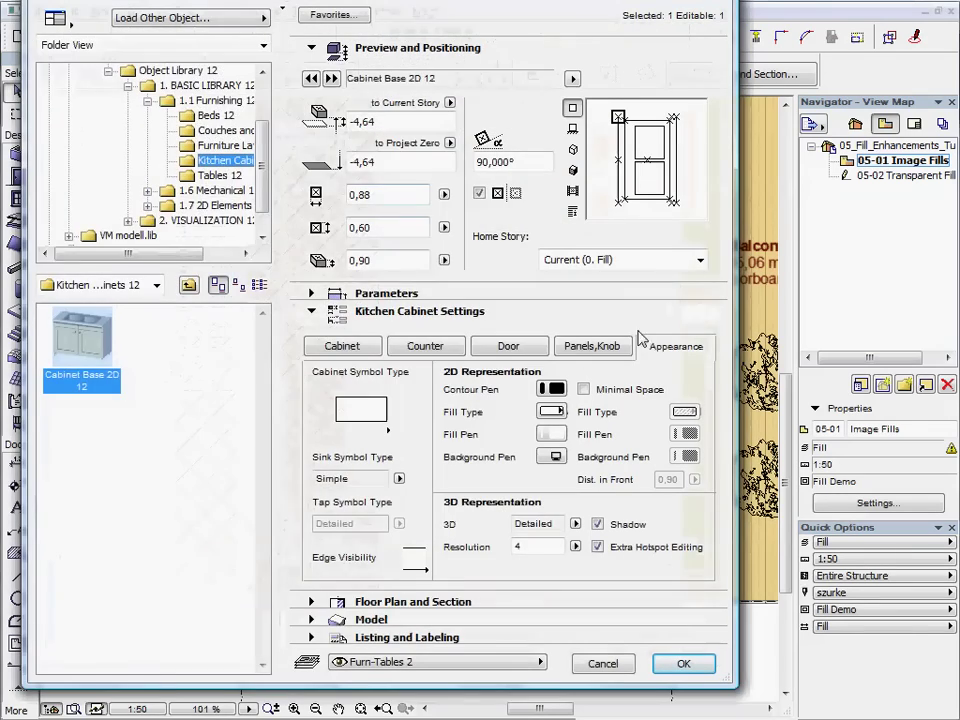
pyautogui.click(556, 413)
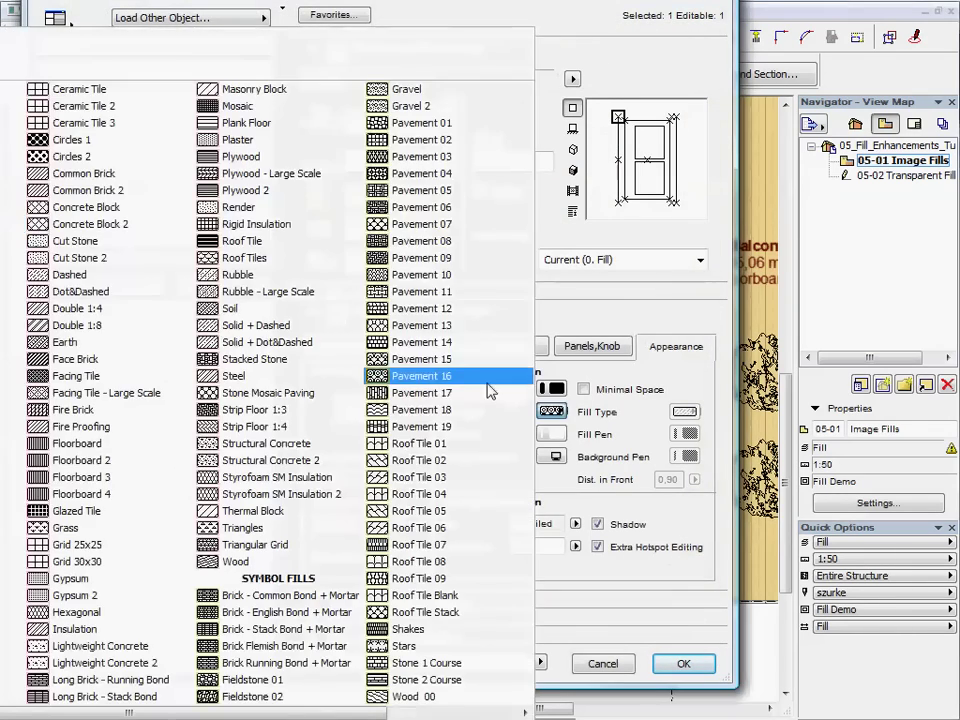
pyautogui.scroll(-1, 491, 386)
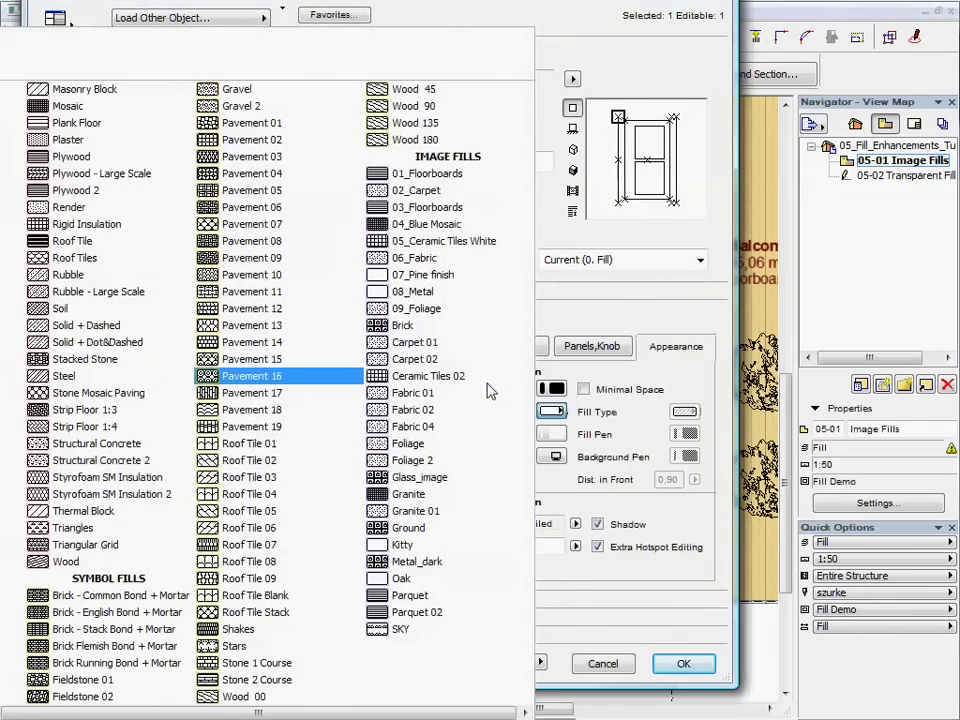
pyautogui.click(480, 300)
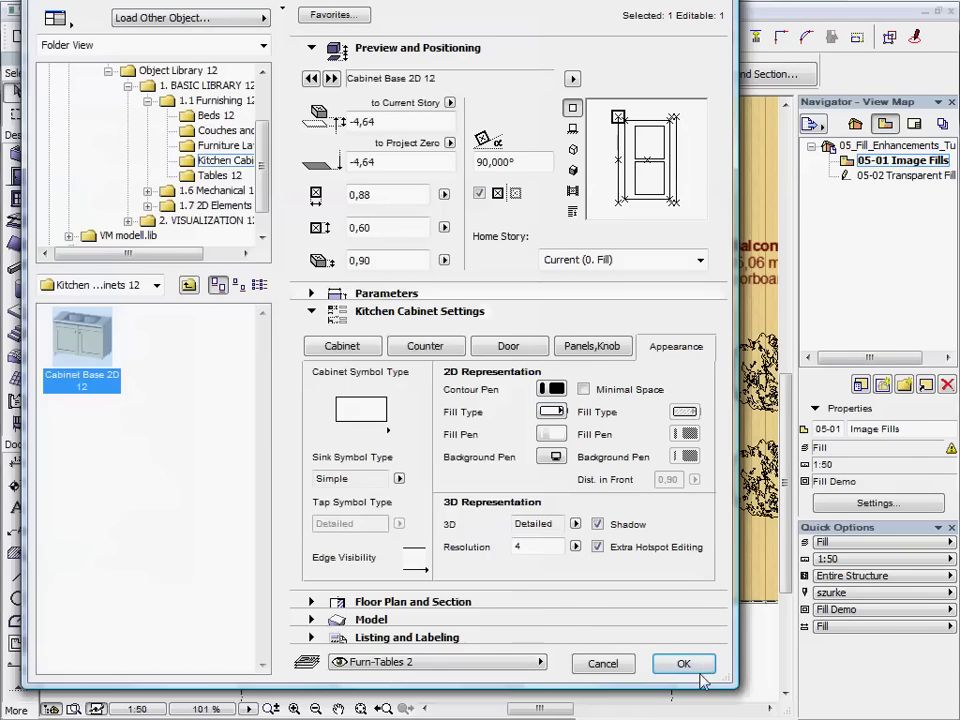
pyautogui.click(683, 712)
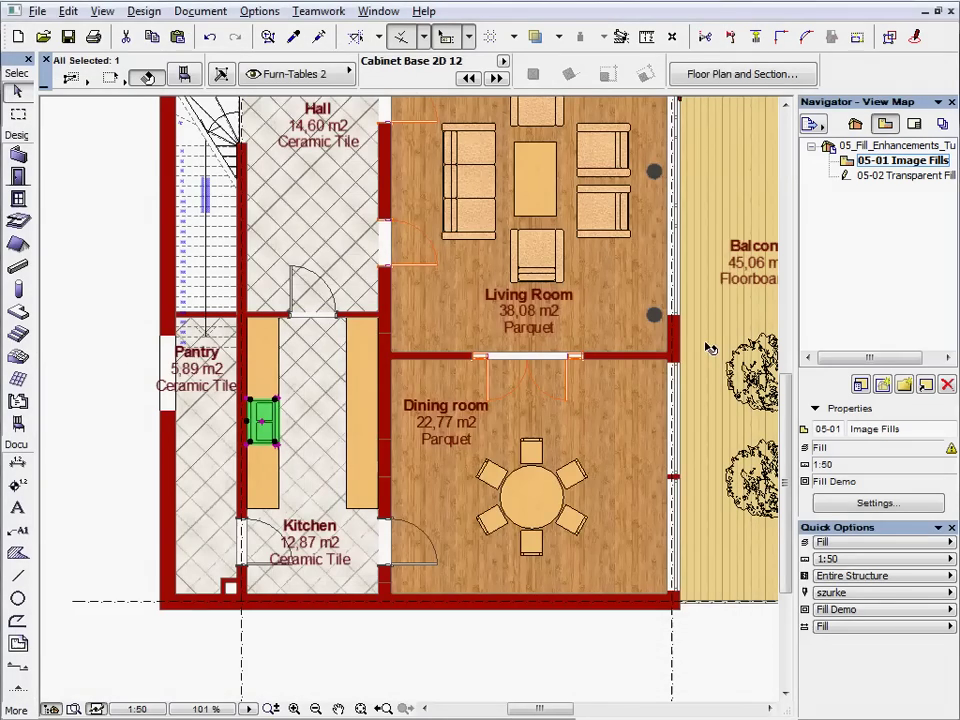
# Select the four balcony trees, two lower and two upper.
pyautogui.scroll(-2, 707, 347)
pyautogui.click(423, 550)
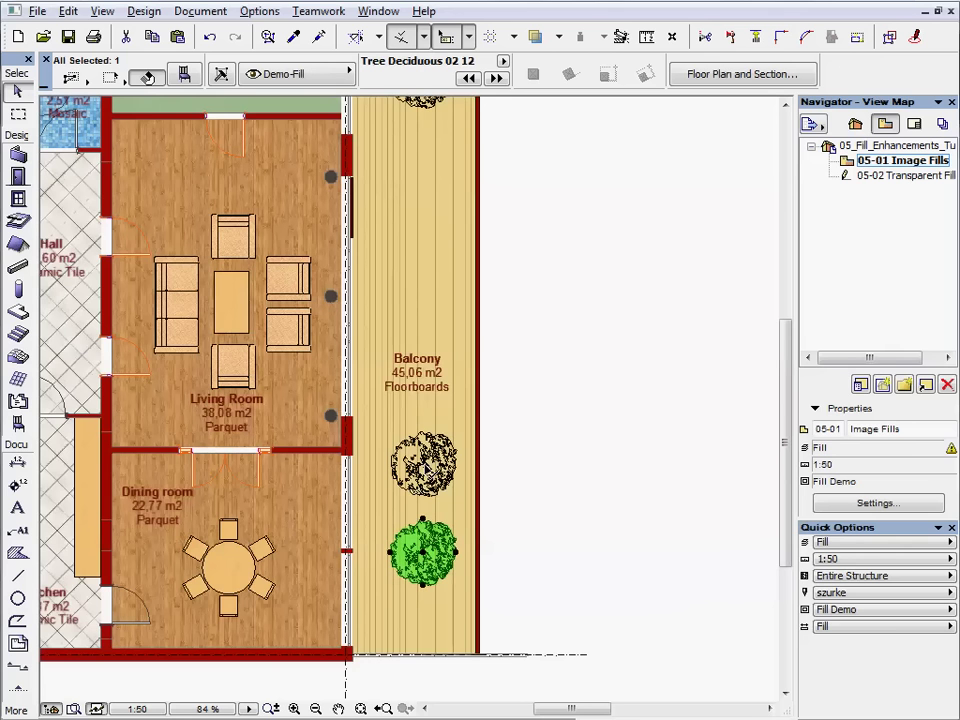
pyautogui.keyDown('shift'); pyautogui.click(423, 462); pyautogui.keyUp('shift')
pyautogui.moveTo(445, 263); pyautogui.dragTo(435, 543, button='middle')
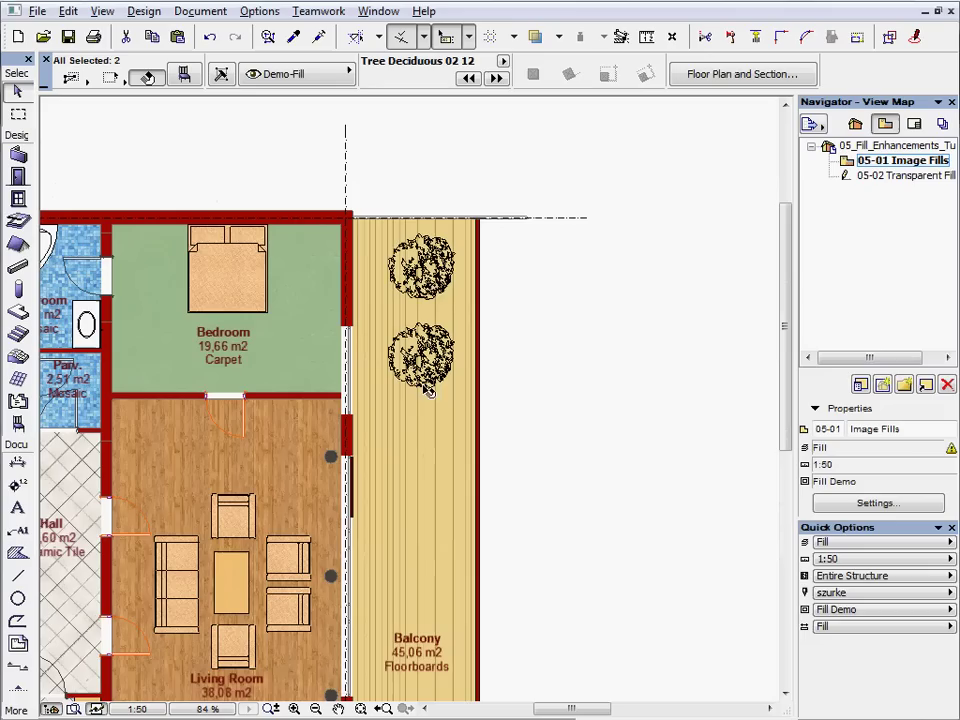
pyautogui.keyDown('shift'); pyautogui.click(428, 268); pyautogui.keyUp('shift')
pyautogui.keyDown('shift'); pyautogui.click(423, 360); pyautogui.keyUp('shift')
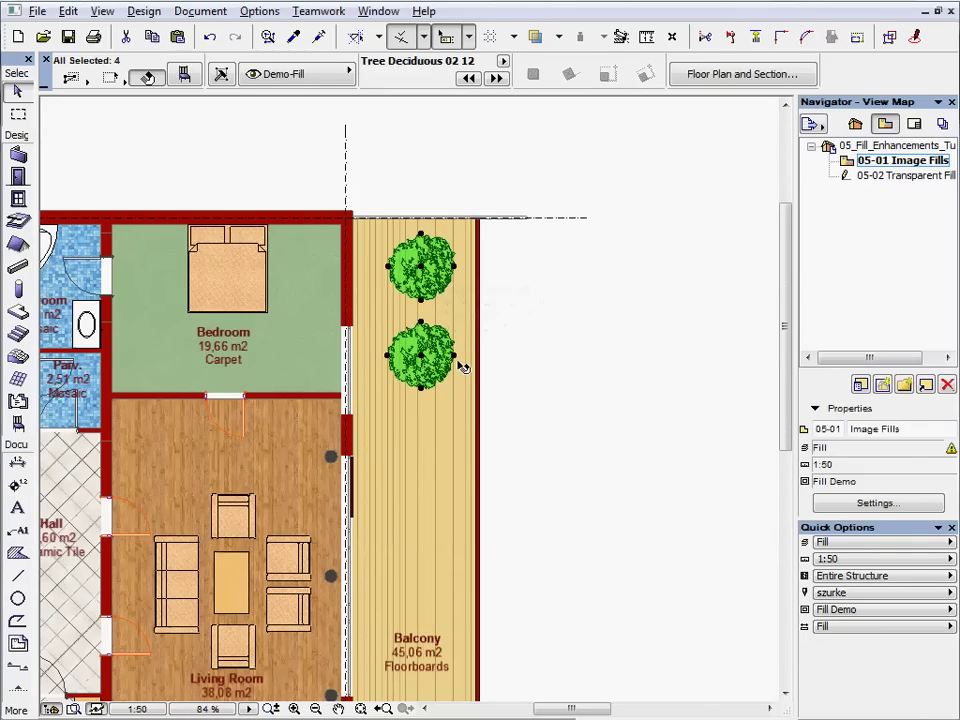
# Choose 09_Foliage as the trees' fill type under Symbol and Material settings.
pyautogui.click(190, 78)
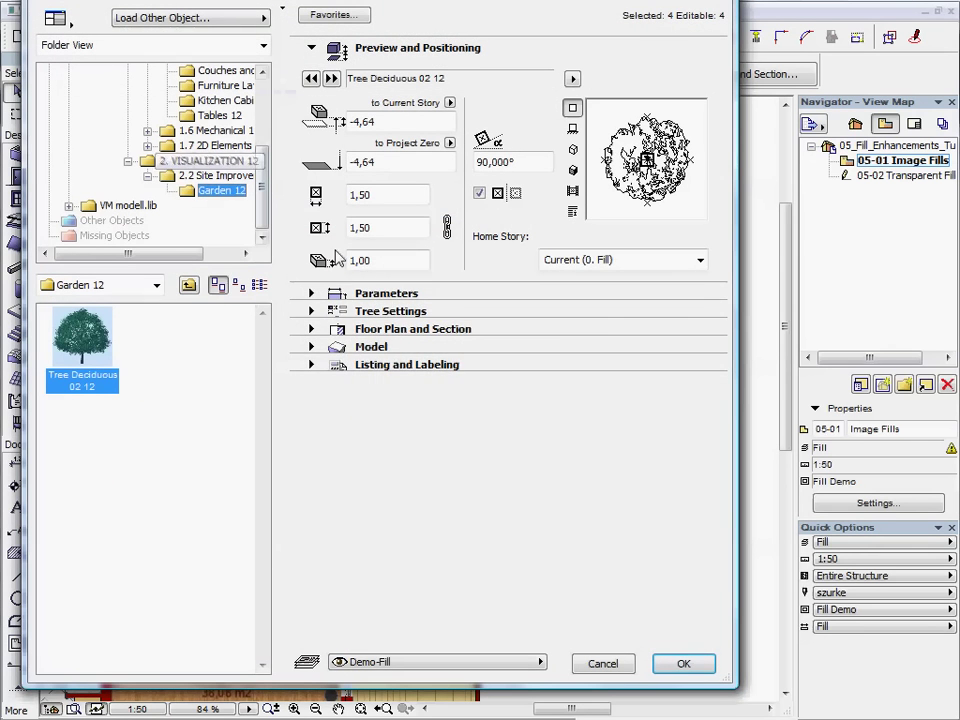
pyautogui.click(390, 310)
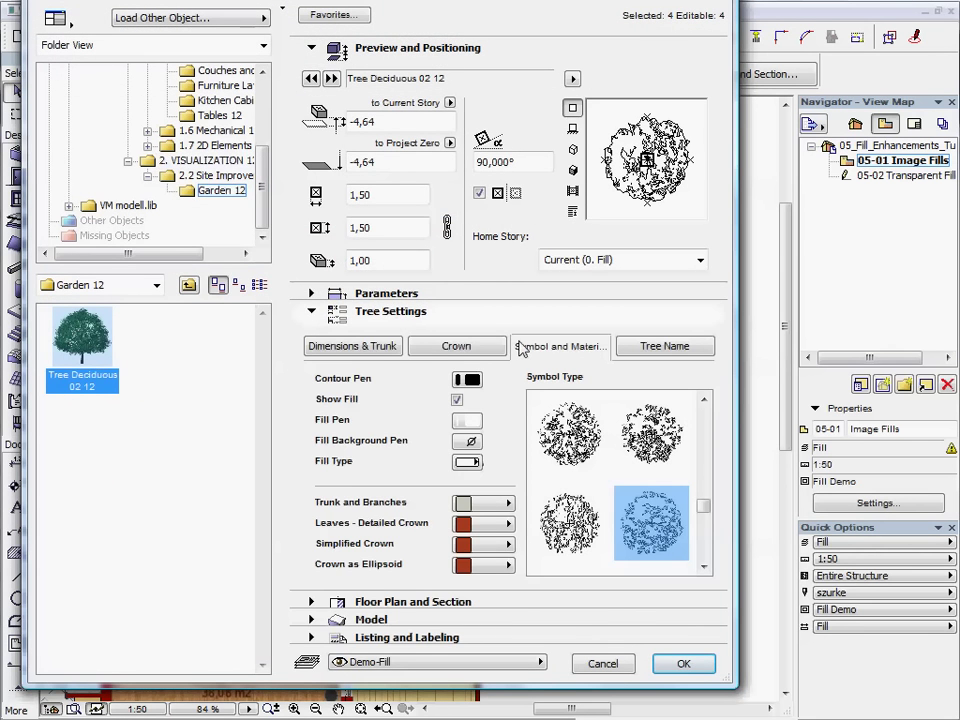
pyautogui.click(467, 461)
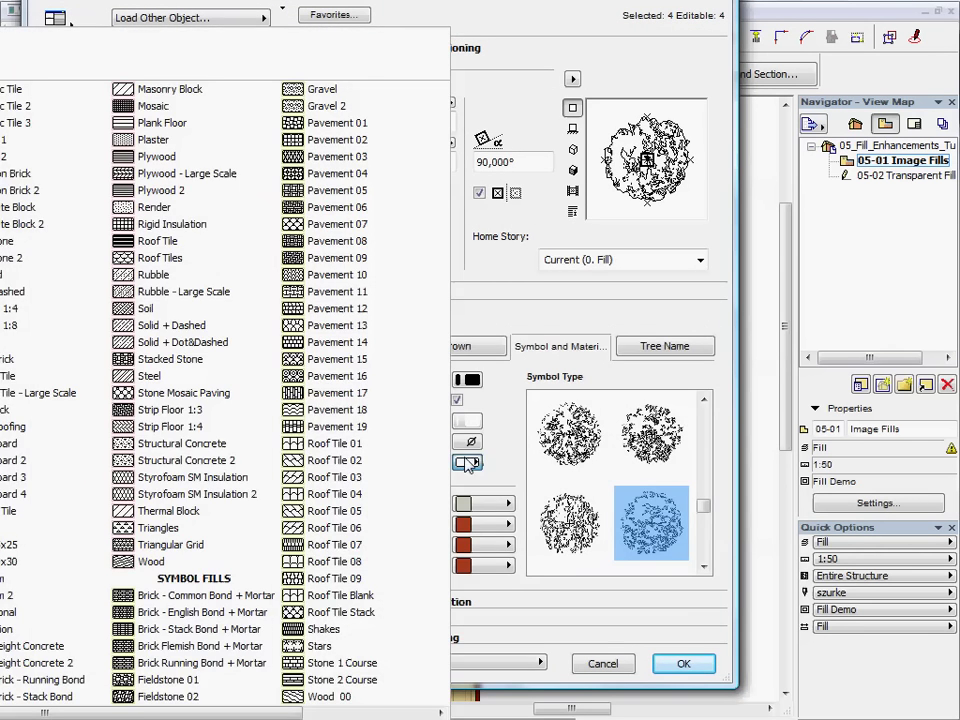
pyautogui.scroll(-1, 397, 425)
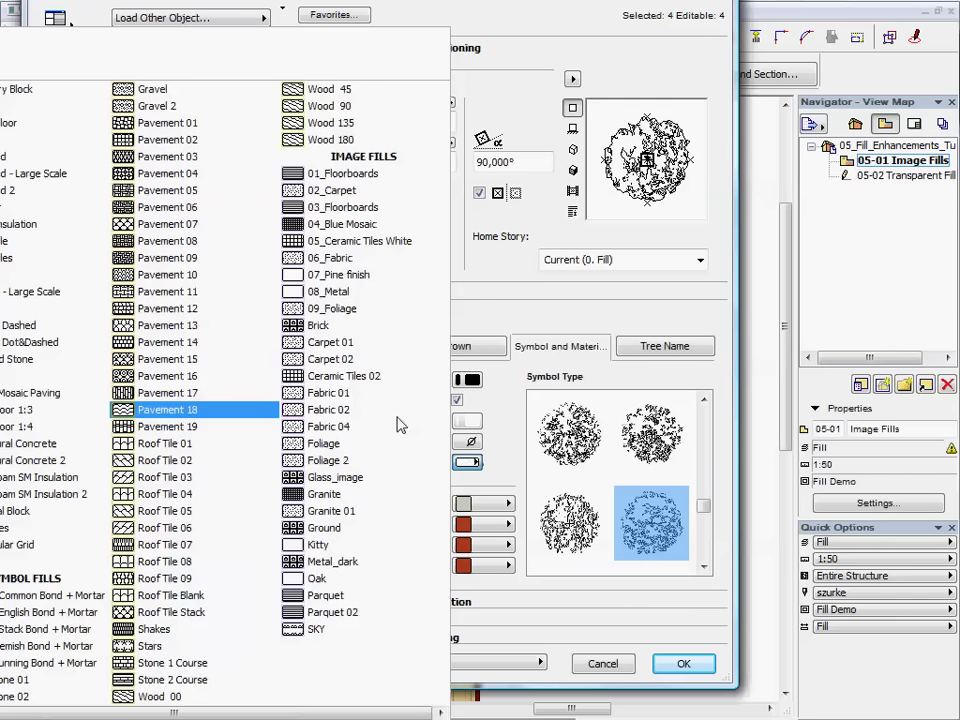
pyautogui.click(389, 316)
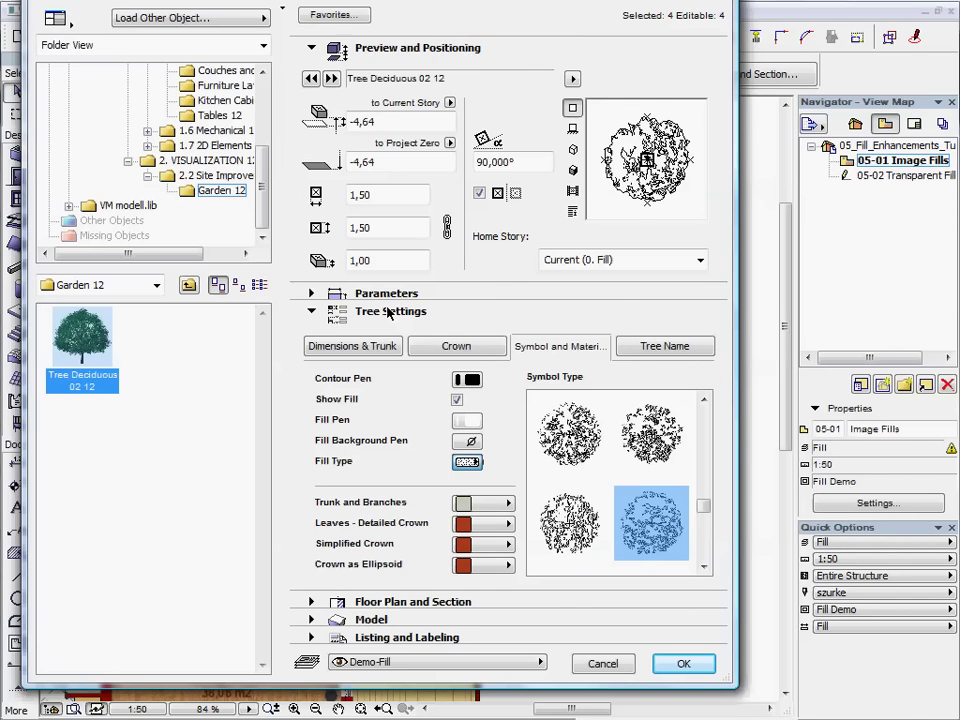
# Apply 09_Foliage to the trees, deselect, zoom out, and open Options > Element Attributes.
pyautogui.click(695, 665)
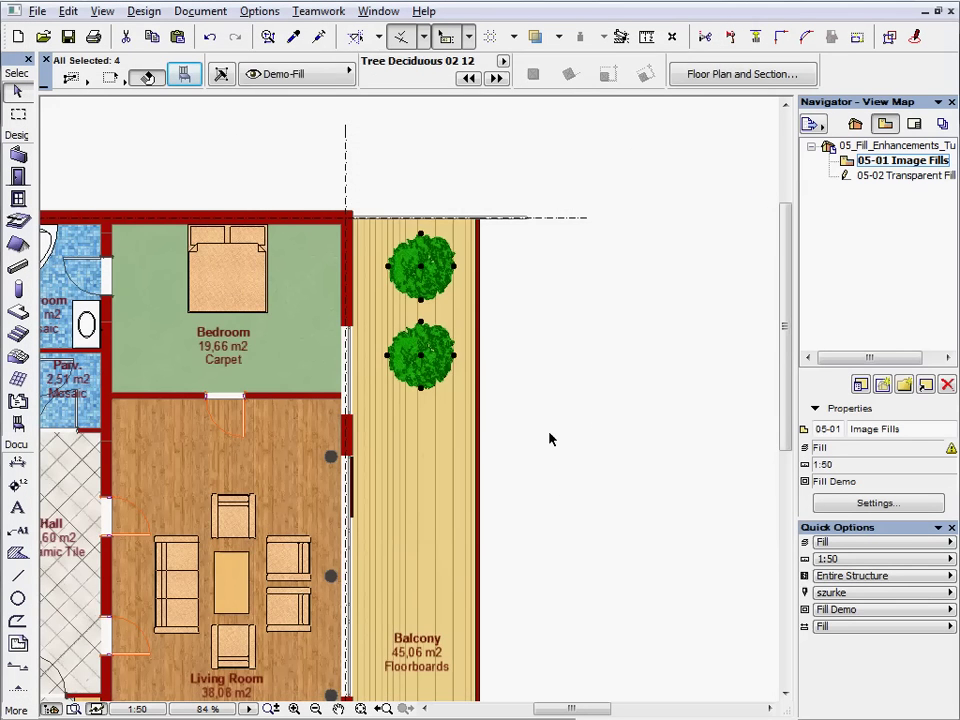
pyautogui.click(549, 439)
pyautogui.scroll(-2, 622, 291)
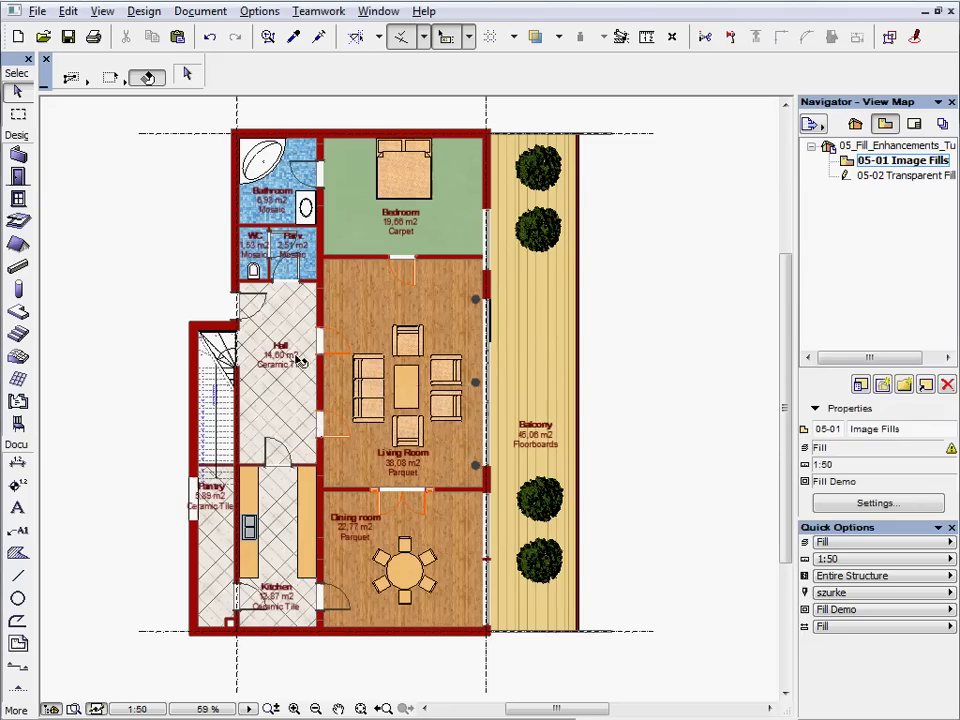
pyautogui.click(268, 14)
pyautogui.moveTo(309, 35)
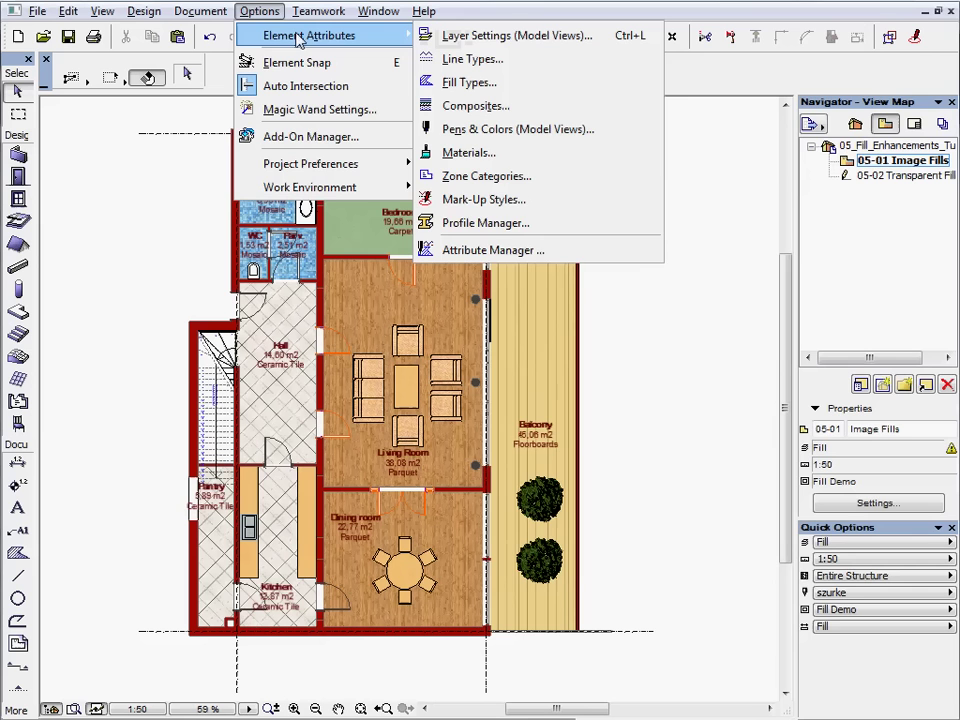
# Add a new Image-type fill named 10_Ceramic Tiles Braun in Fill Types.
pyautogui.click(499, 84)
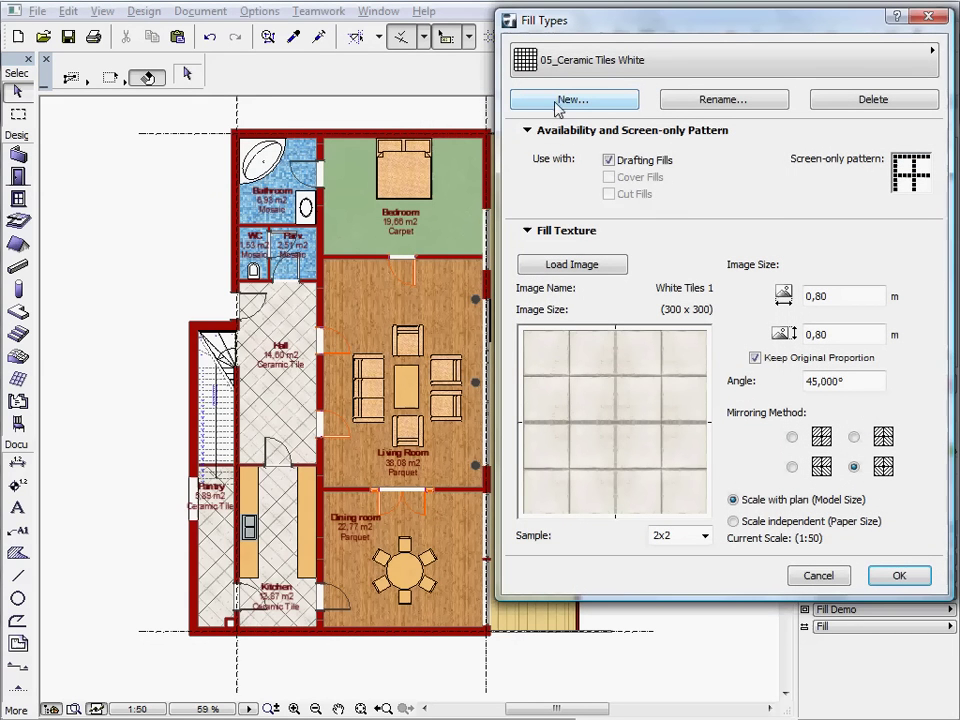
pyautogui.click(613, 102)
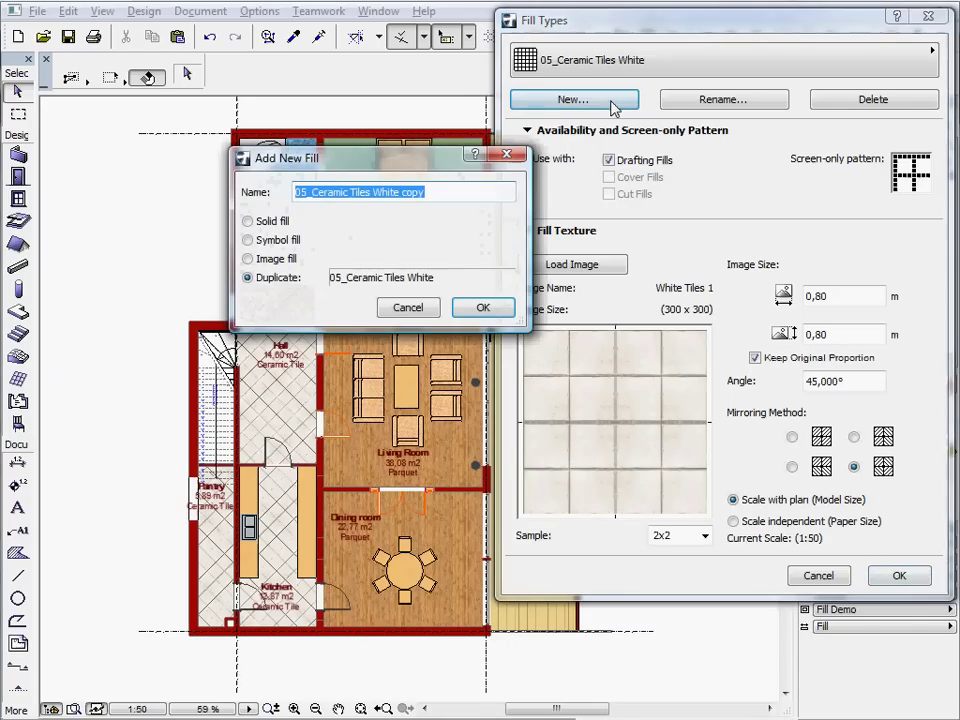
pyautogui.click(278, 262)
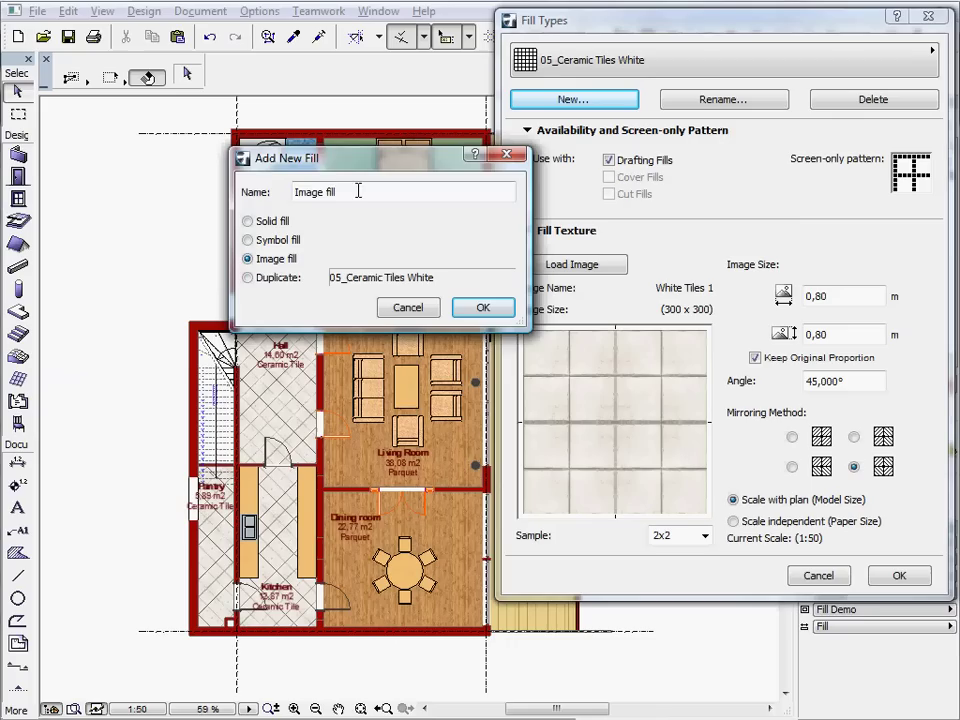
pyautogui.moveTo(343, 191); pyautogui.dragTo(281, 201)
pyautogui.write('10_')
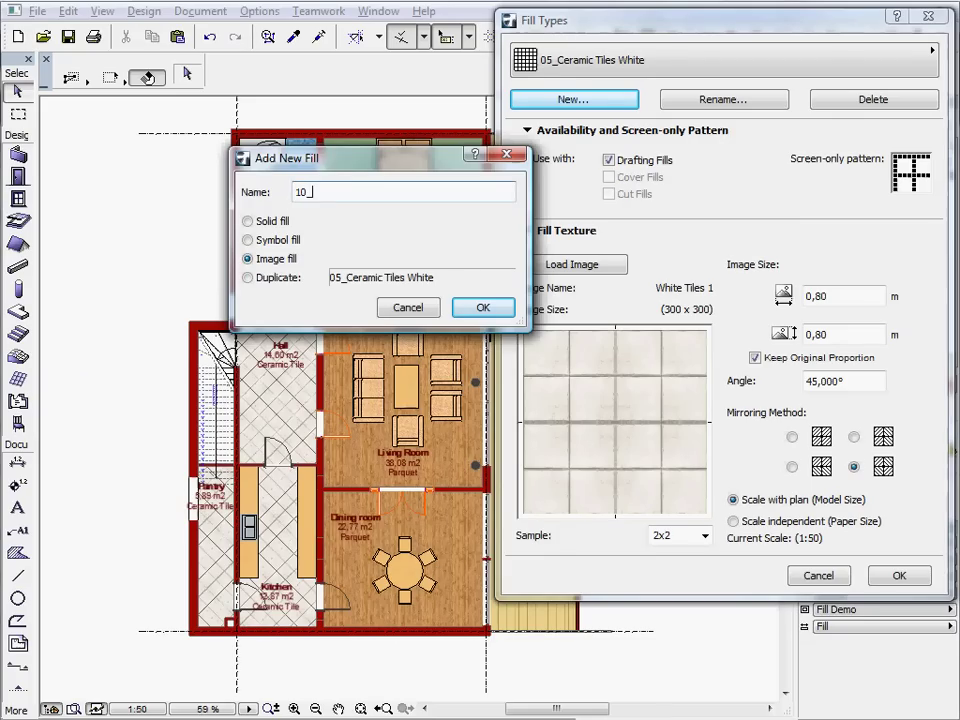
pyautogui.write('Ceramic Tiles')
pyautogui.write(' Bra')
pyautogui.write('un')
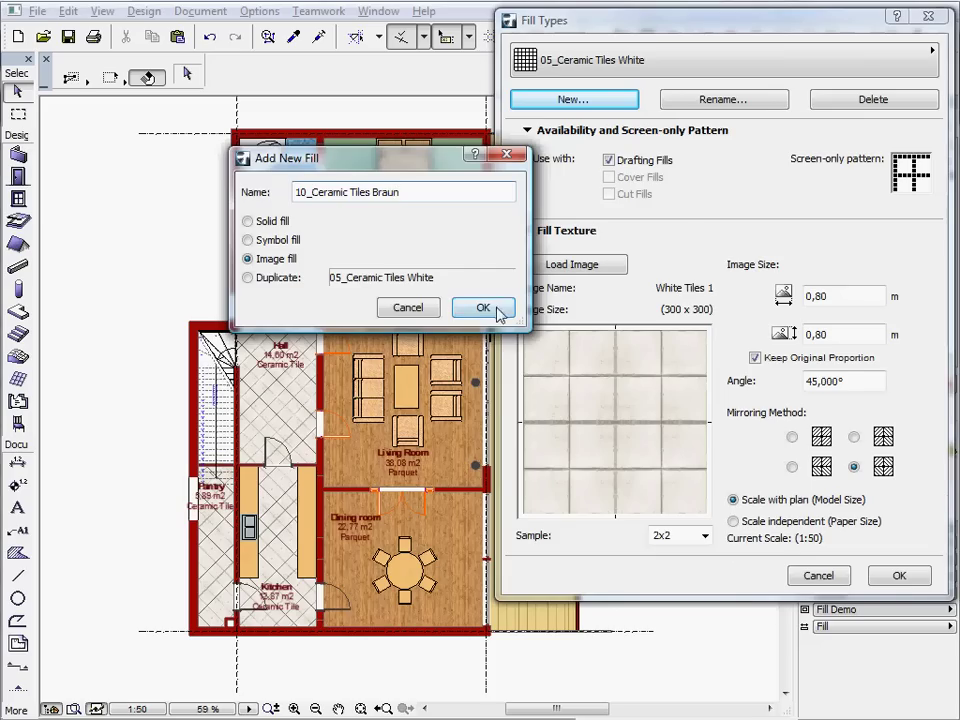
pyautogui.click(499, 312)
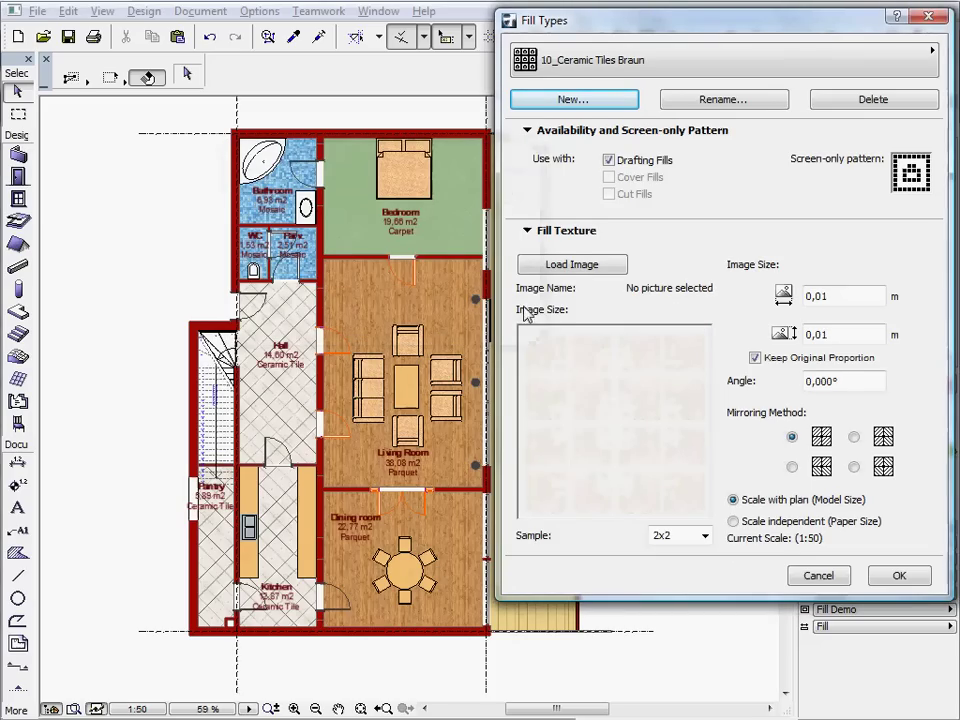
# Load Light Brown Tiles.jpg from Flooring 12 > Tiled Surfaces 12 as the fill's image.
pyautogui.click(610, 268)
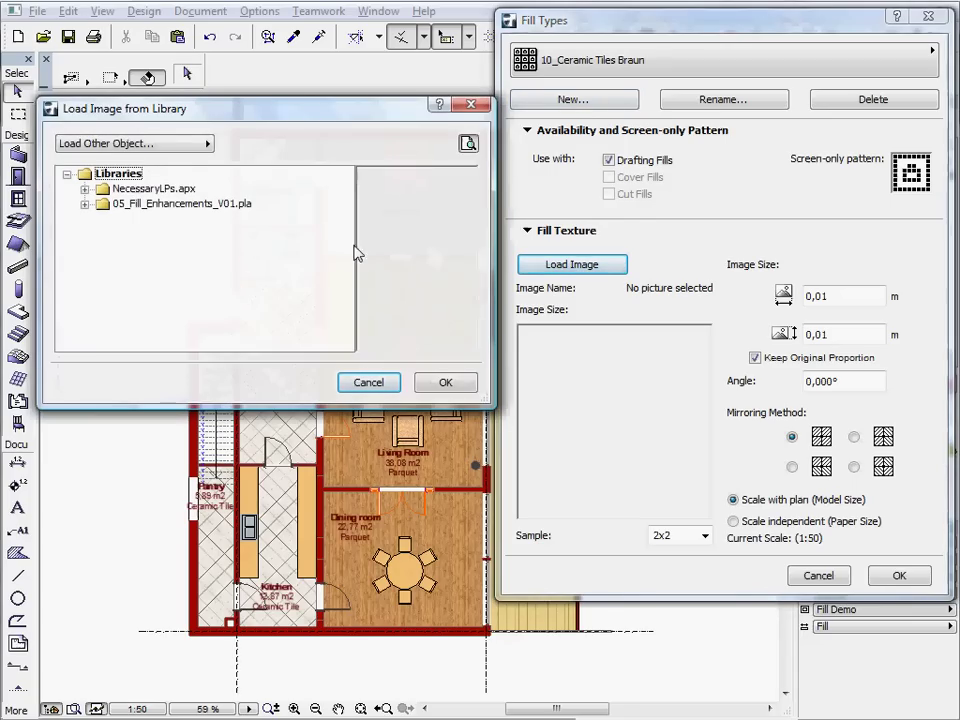
pyautogui.click(85, 203)
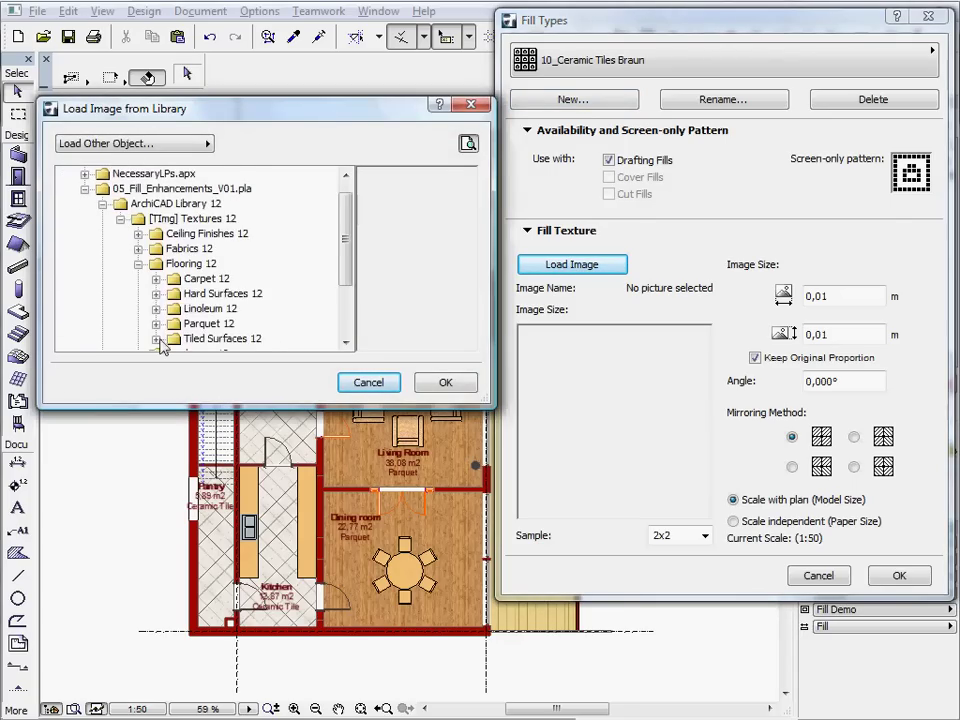
pyautogui.click(157, 339)
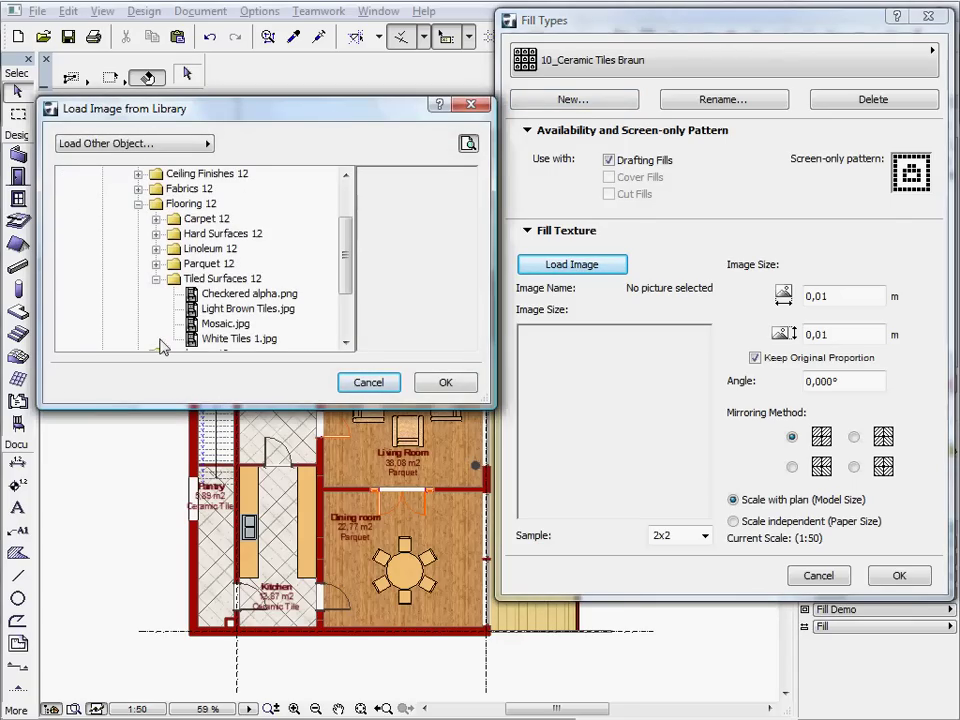
pyautogui.click(272, 311)
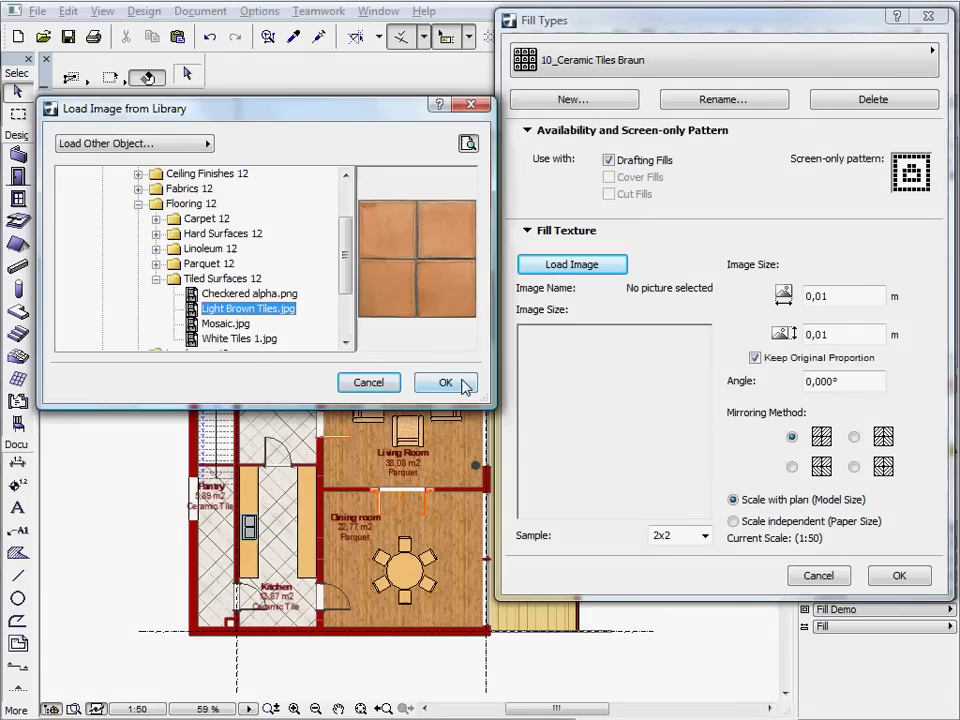
pyautogui.click(465, 387)
pyautogui.doubleClick(818, 297)
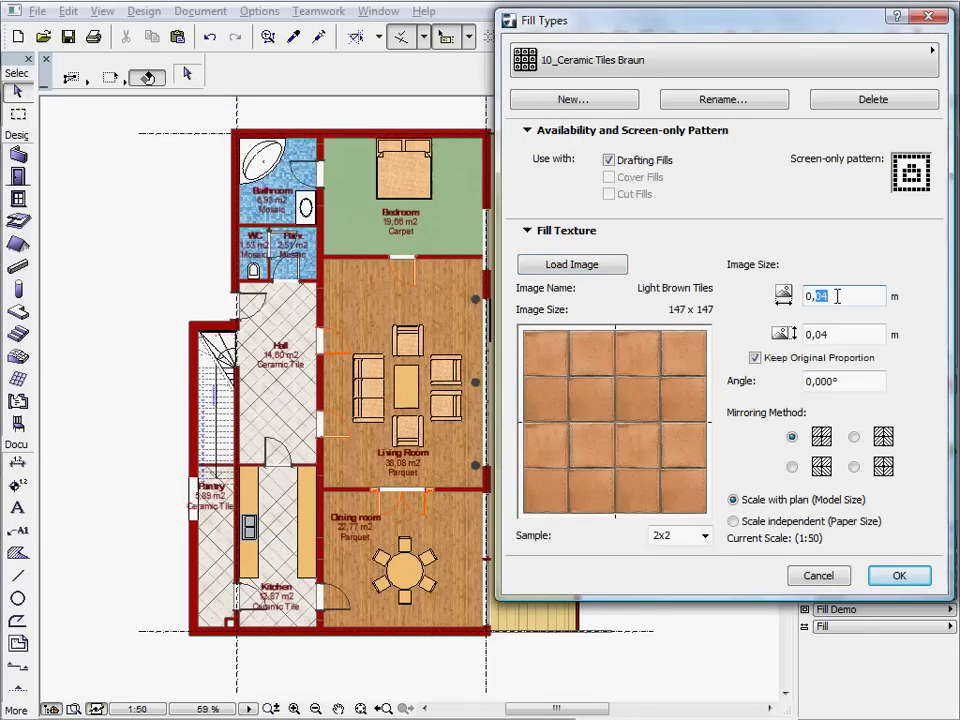
# Set the tile image to 0,80 m size, 45° angle and bottom-right mirroring, then confirm.
pyautogui.write('8')
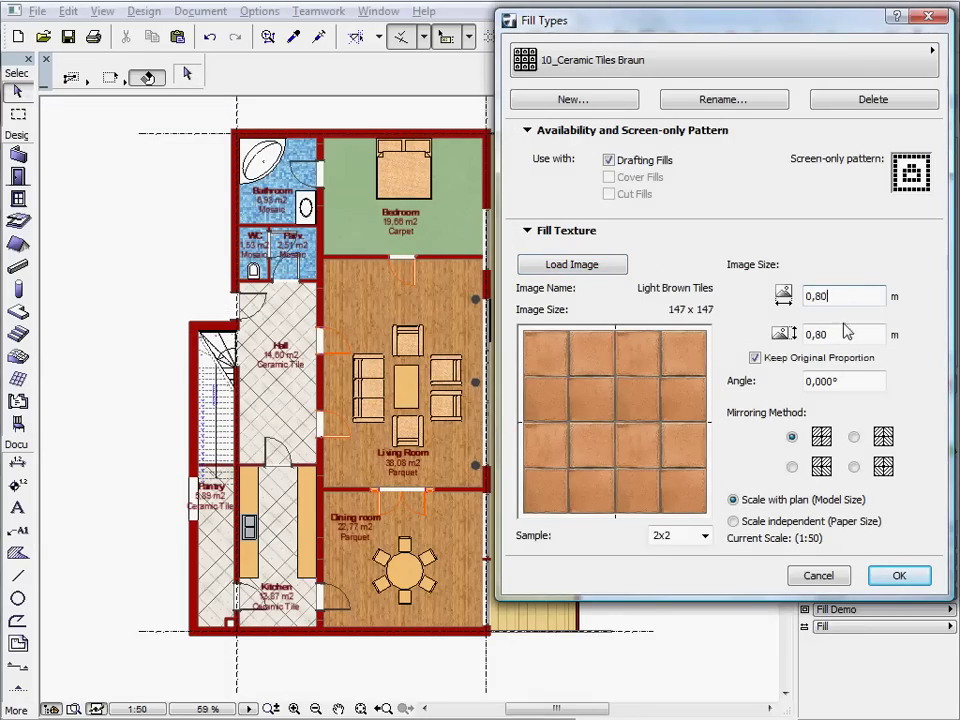
pyautogui.doubleClick(847, 380)
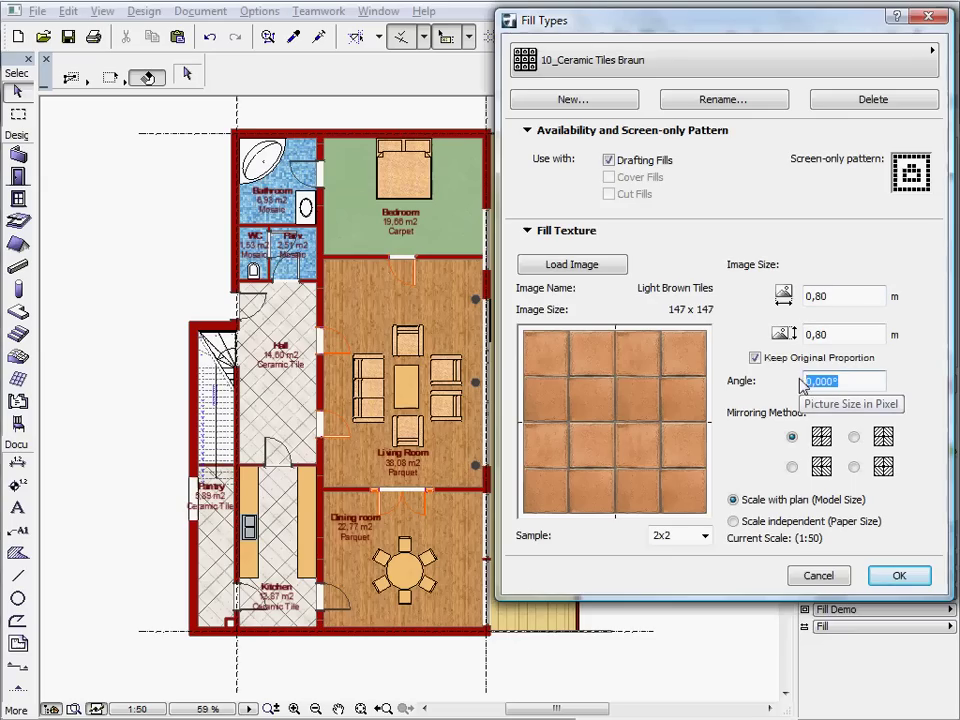
pyautogui.write('45')
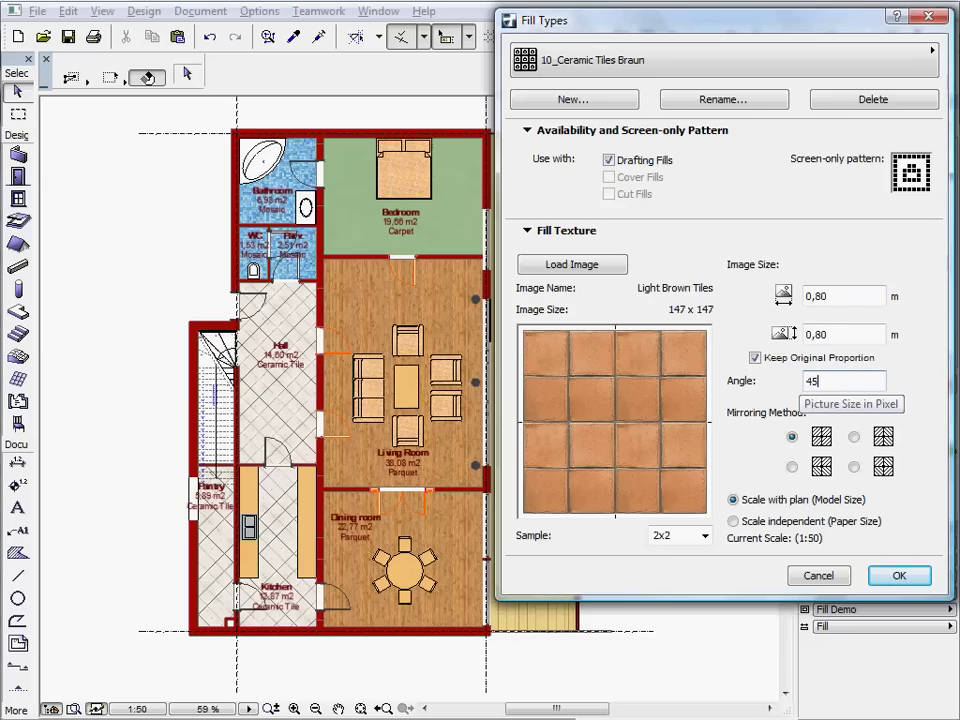
pyautogui.click(855, 467)
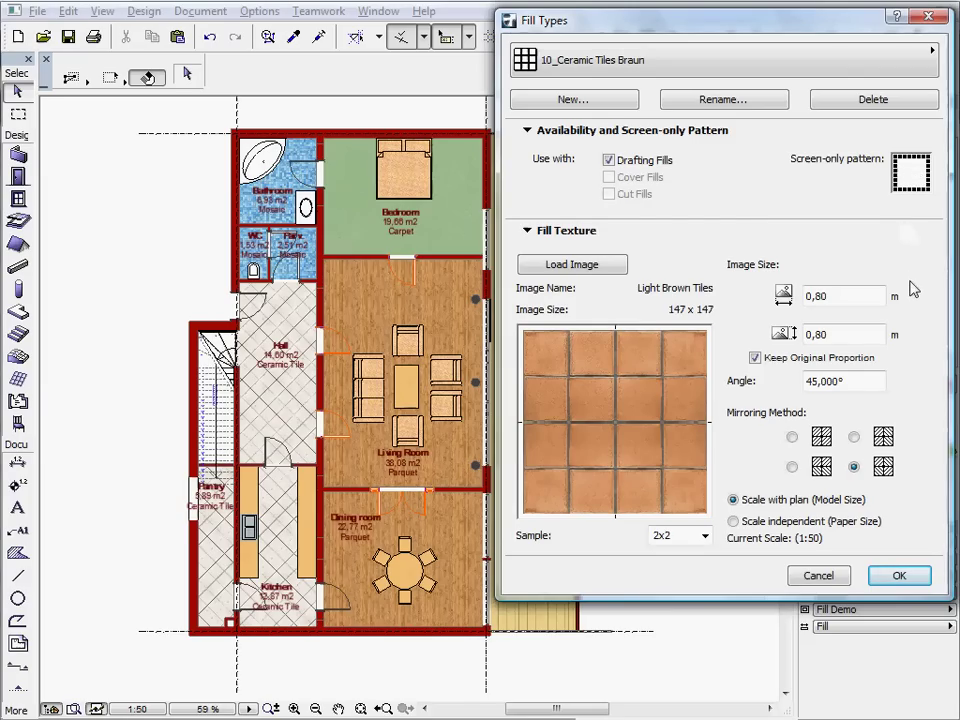
pyautogui.click(916, 578)
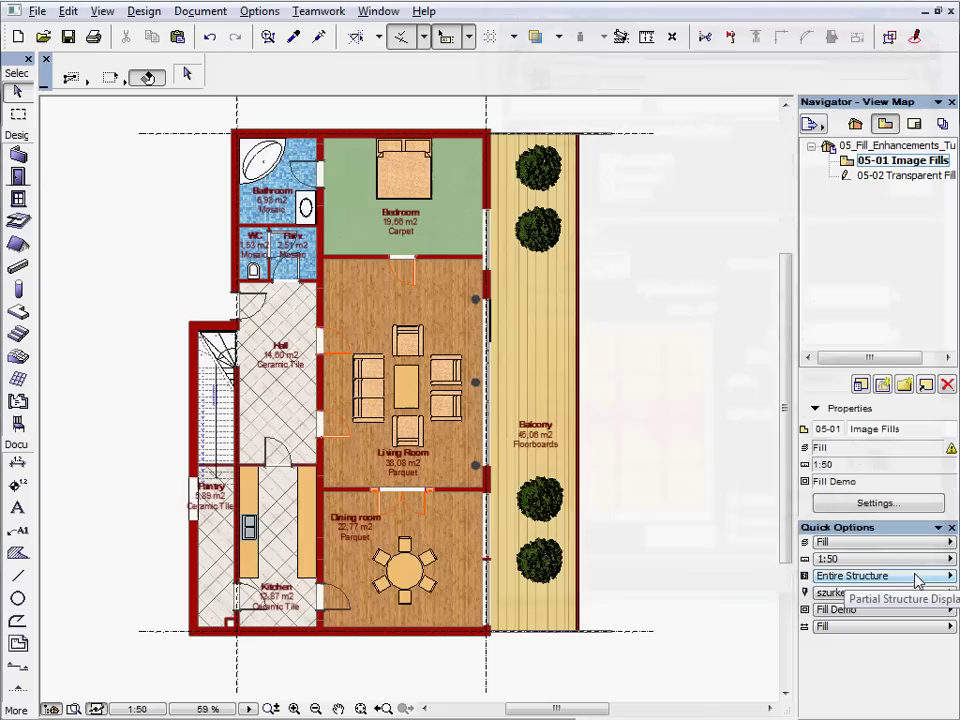
# Assign 10_Ceramic Tiles Braun to the Hall, Kitchen and Pantry floor fills, then deselect.
pyautogui.click(295, 400)
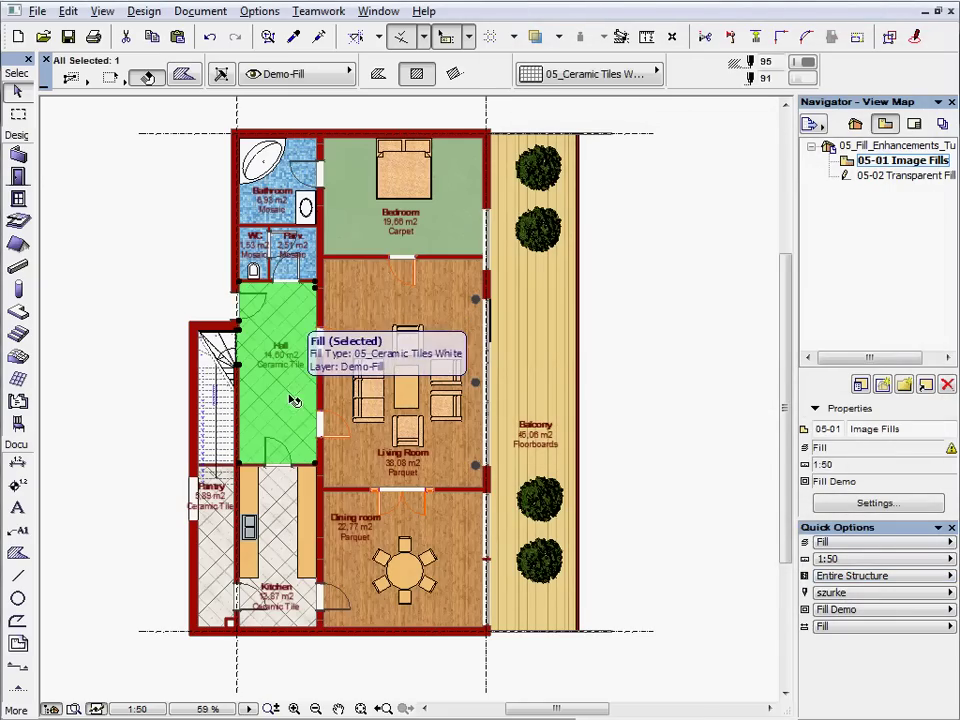
pyautogui.keyDown('shift'); pyautogui.click(285, 500); pyautogui.keyUp('shift')
pyautogui.keyDown('shift'); pyautogui.click(212, 490); pyautogui.keyUp('shift')
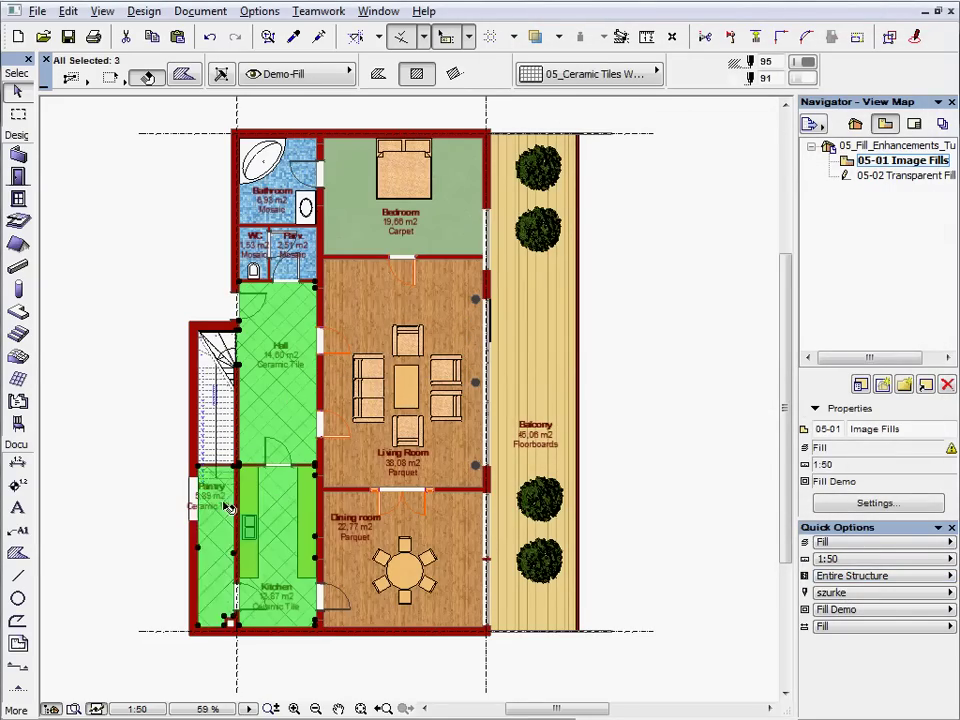
pyautogui.scroll(5, 200, 520)
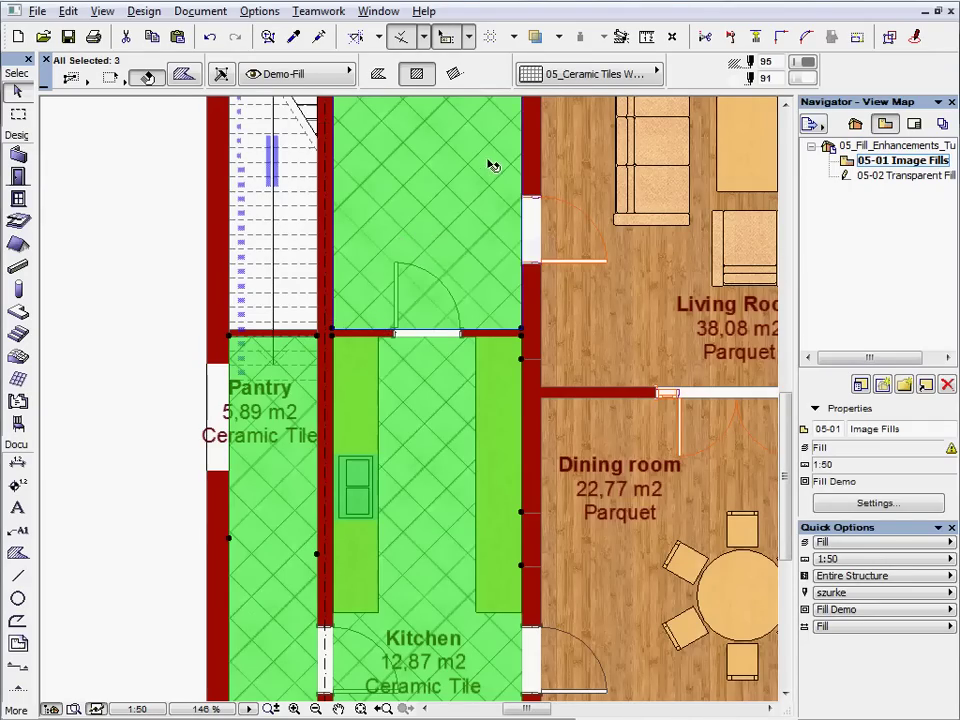
pyautogui.click(567, 79)
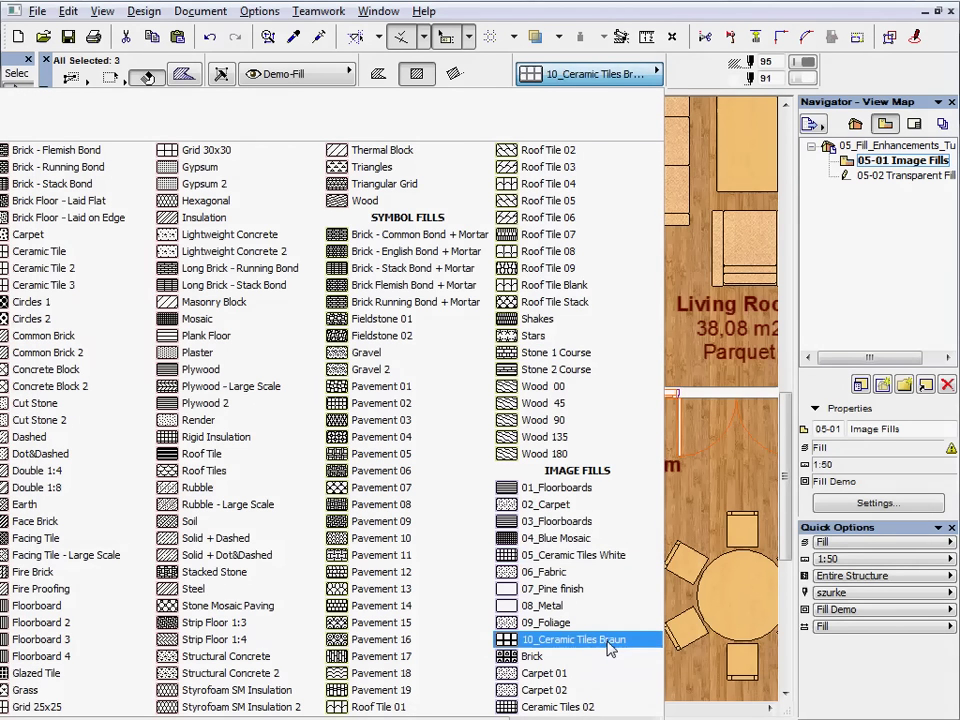
pyautogui.click(610, 645)
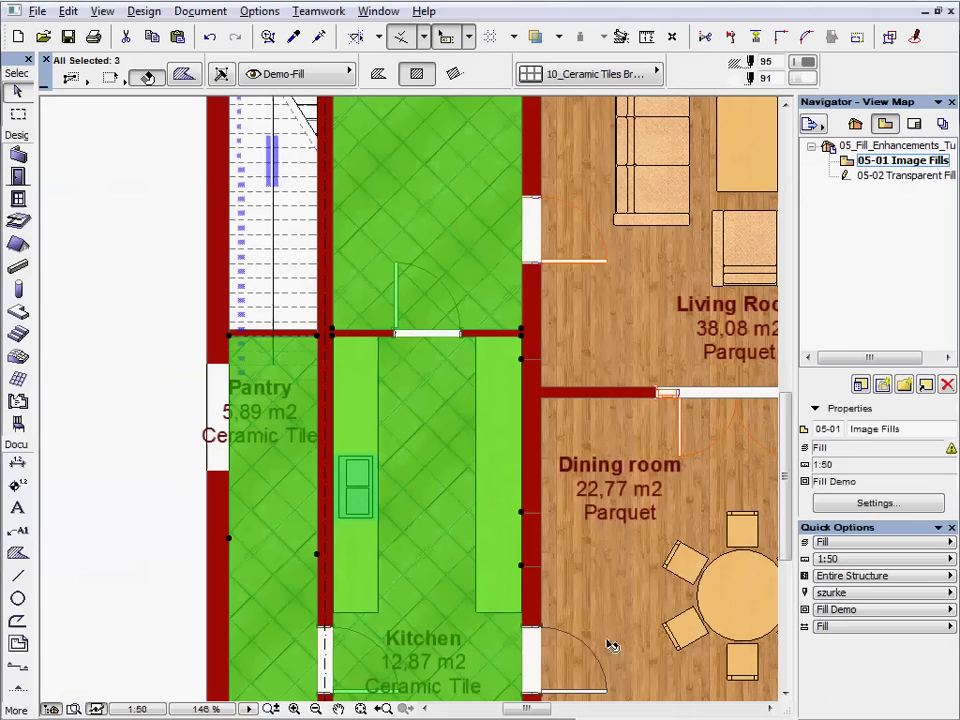
pyautogui.click(160, 420)
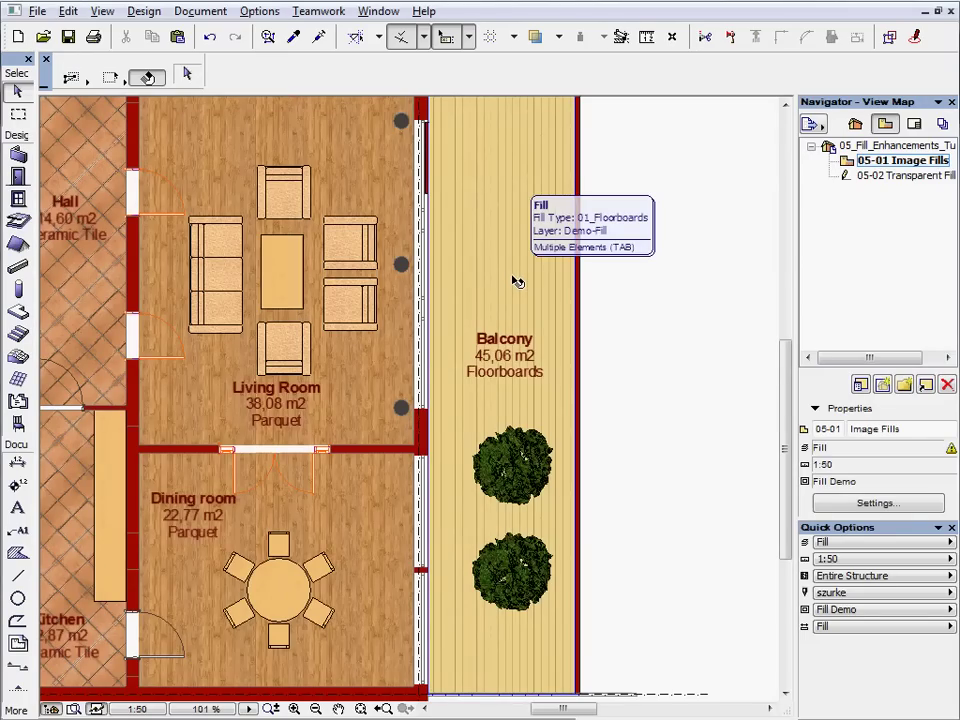
# Change the 01_Floorboards fill angle from 90° to 0° and zoom to fit the plan.
pyautogui.click(259, 12)
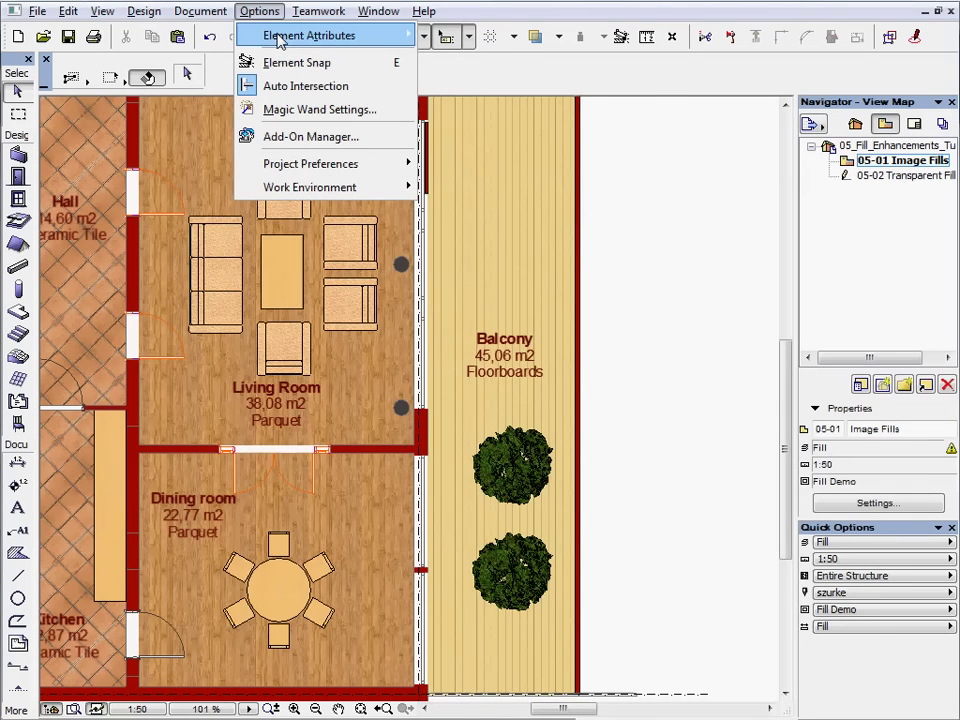
pyautogui.moveTo(308, 35)
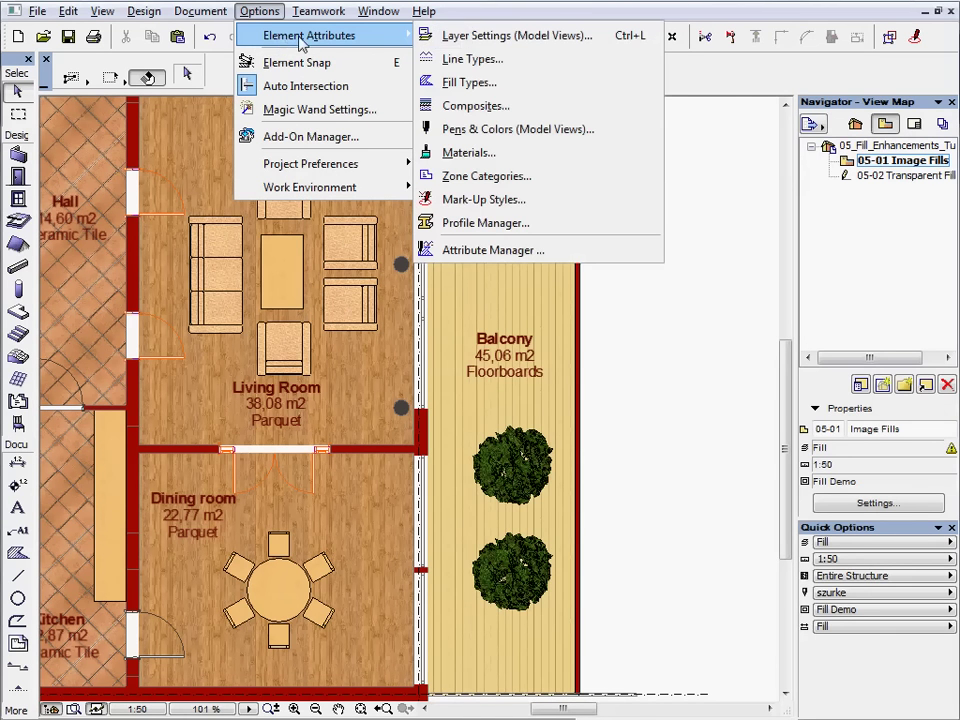
pyautogui.click(476, 84)
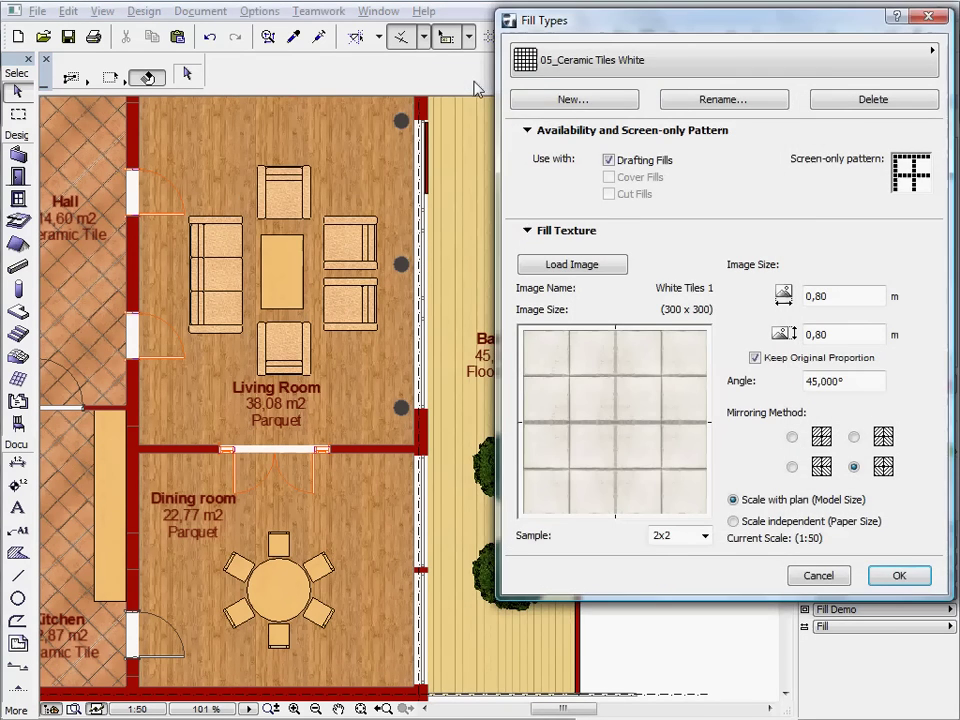
pyautogui.click(560, 66)
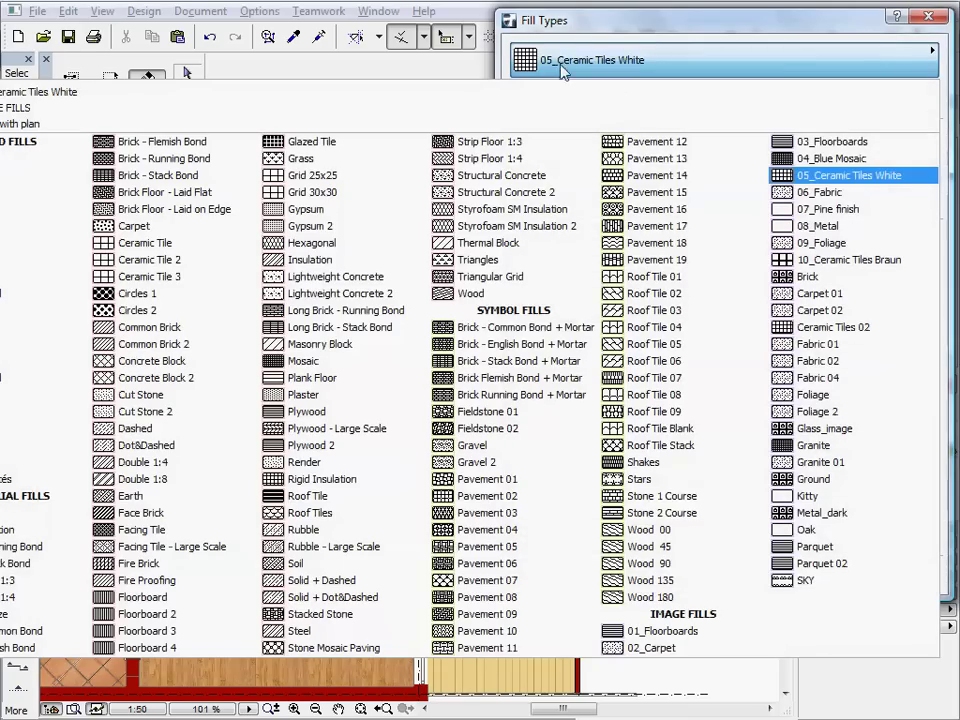
pyautogui.click(693, 632)
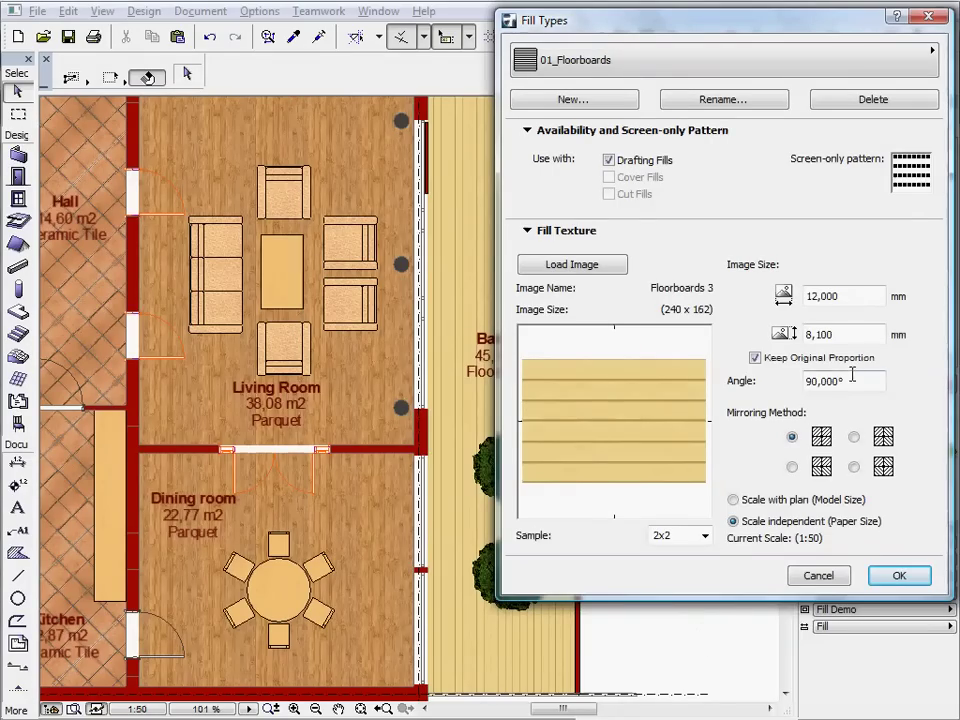
pyautogui.moveTo(850, 381); pyautogui.dragTo(800, 381)
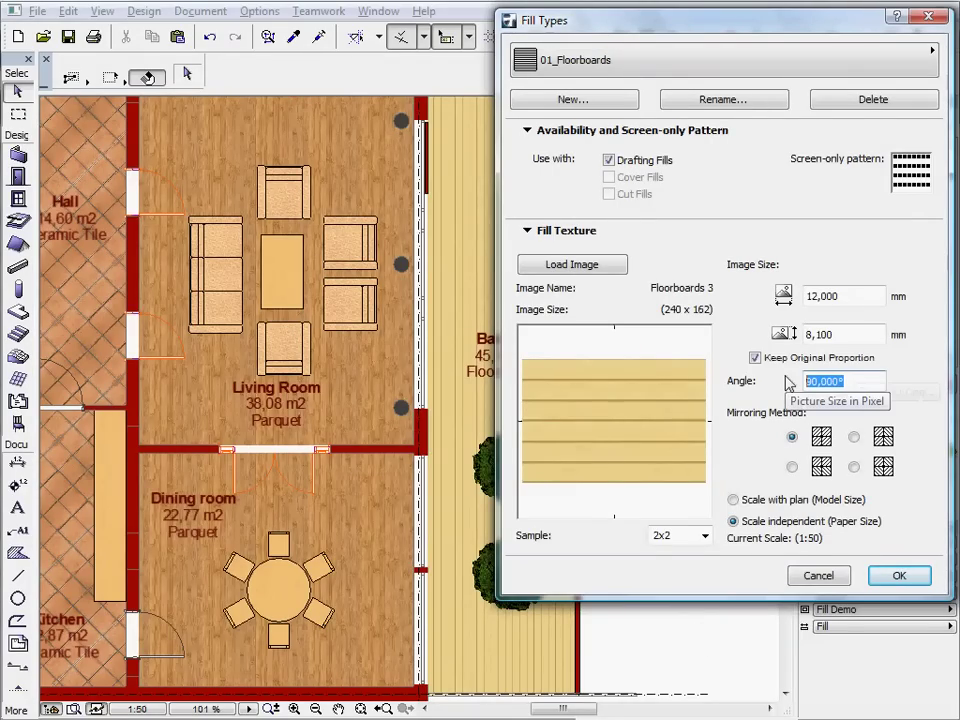
pyautogui.write('0')
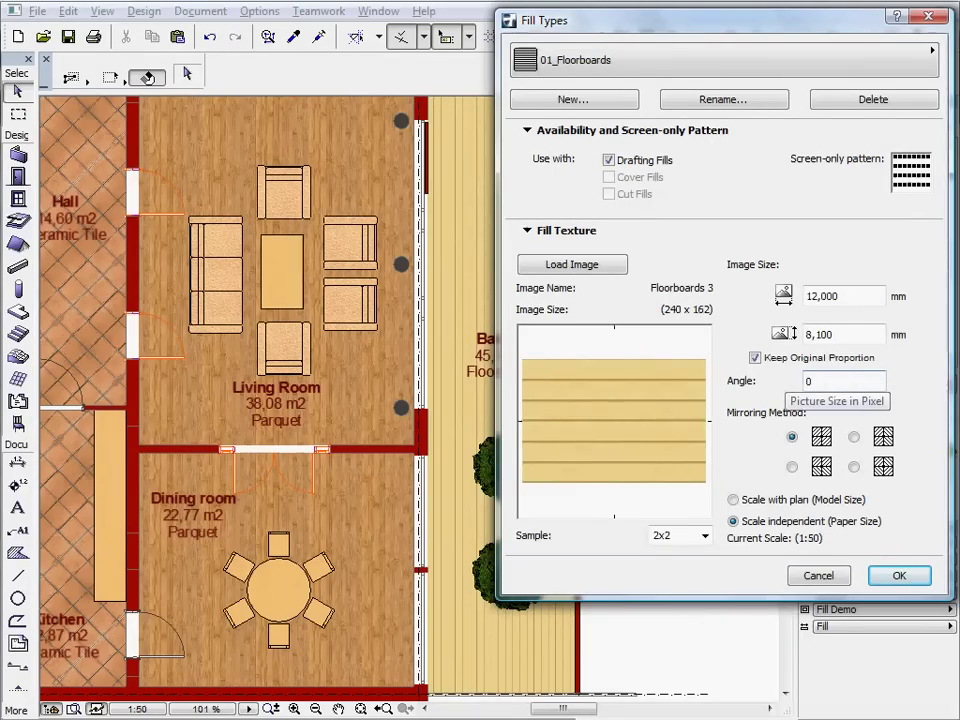
pyautogui.click(899, 577)
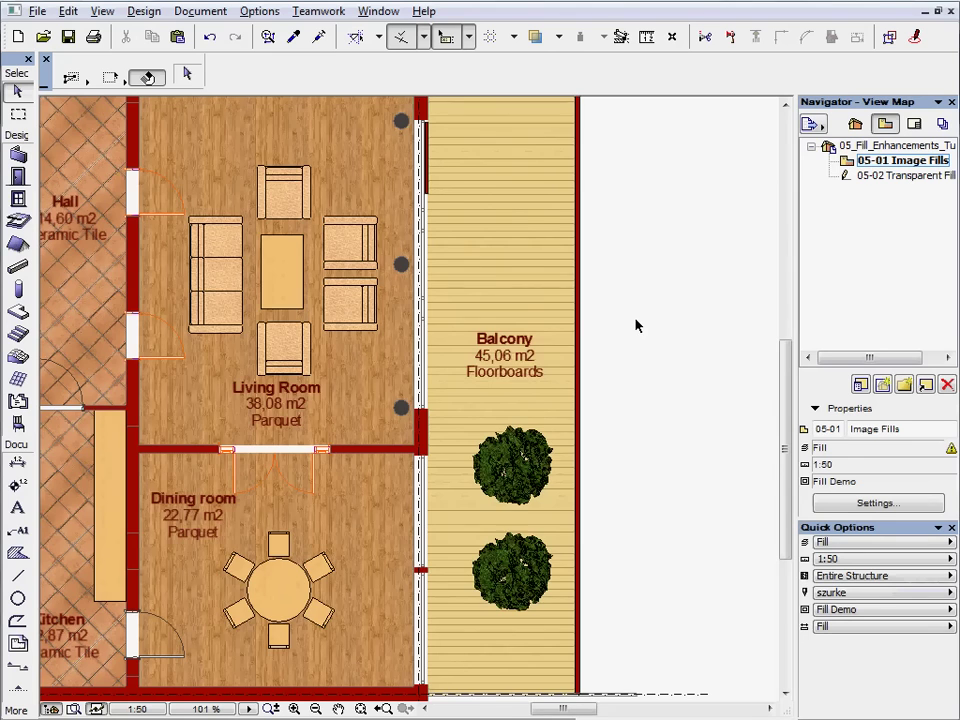
pyautogui.hotkey('ctrl', "'")
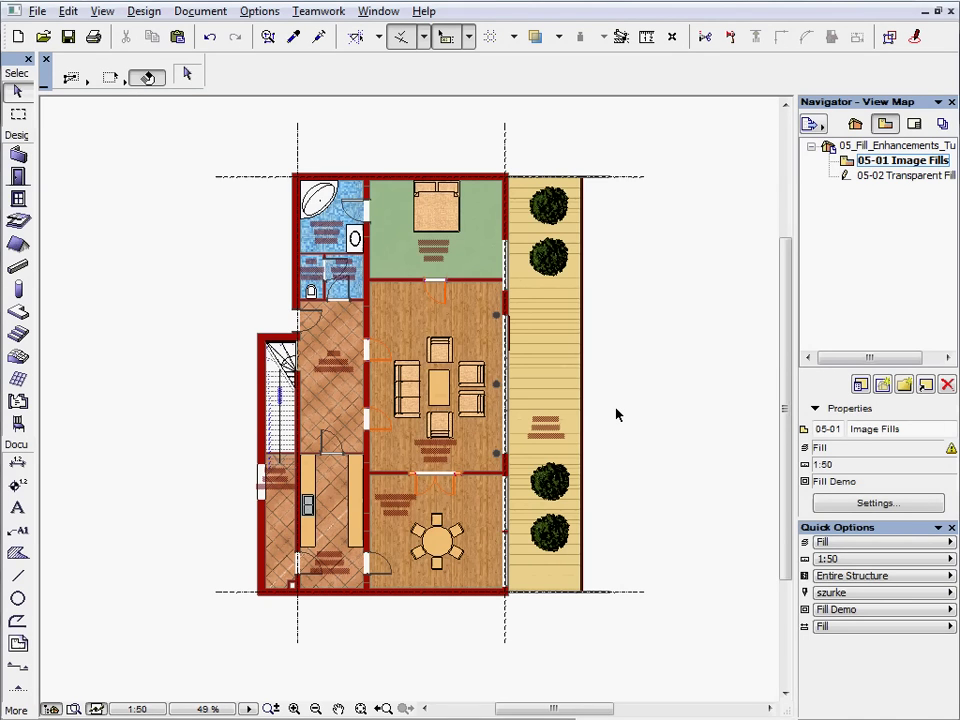